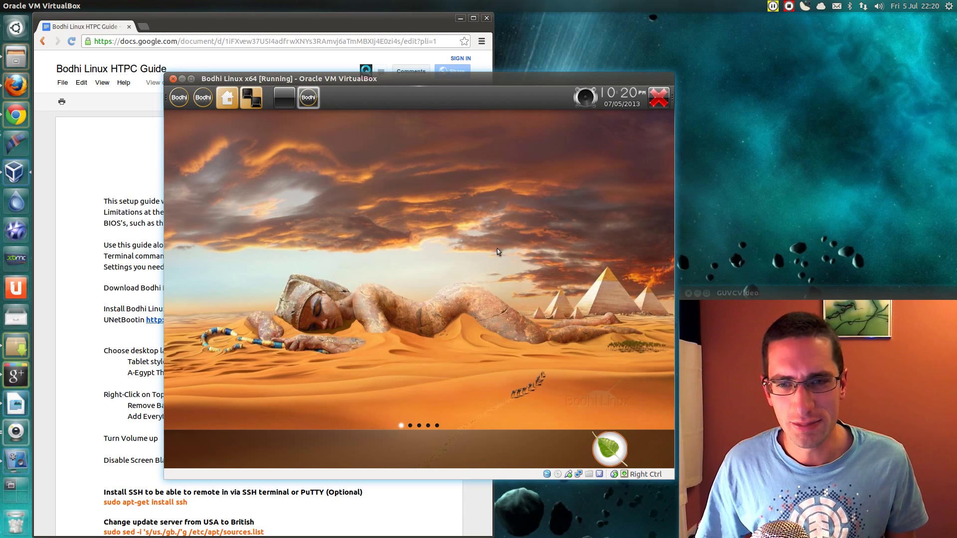
# Launch the Midori web browser from the application launcher, then close it.
pyautogui.click(611, 445)
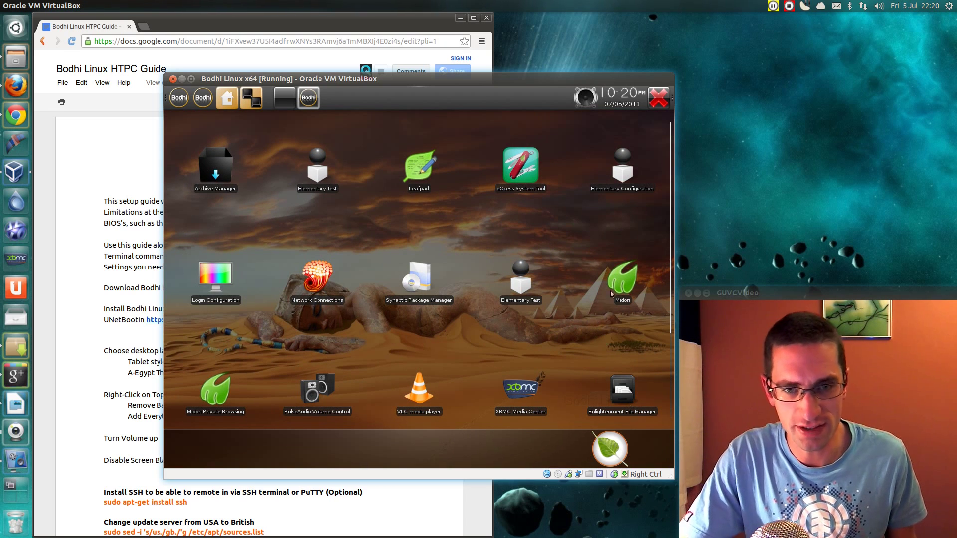
pyautogui.click(622, 277)
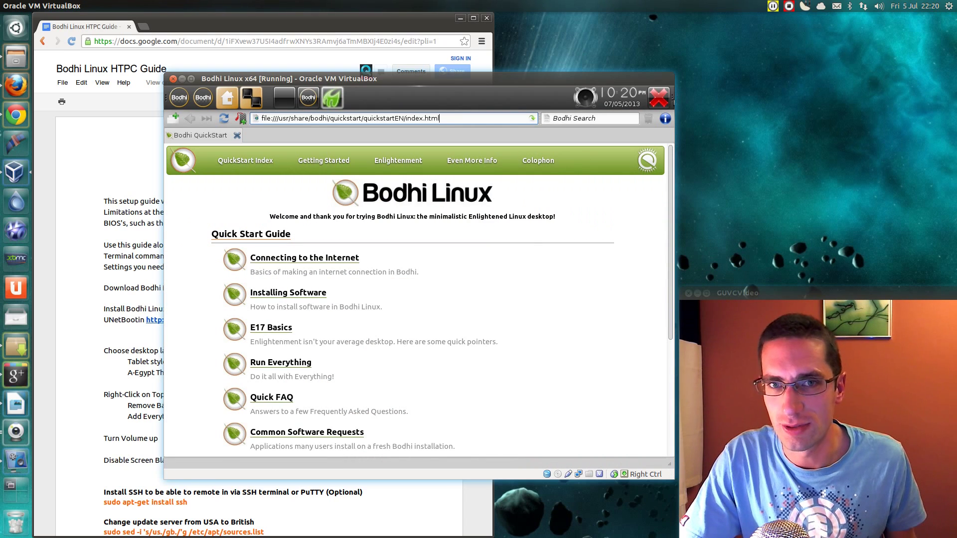
pyautogui.click(659, 99)
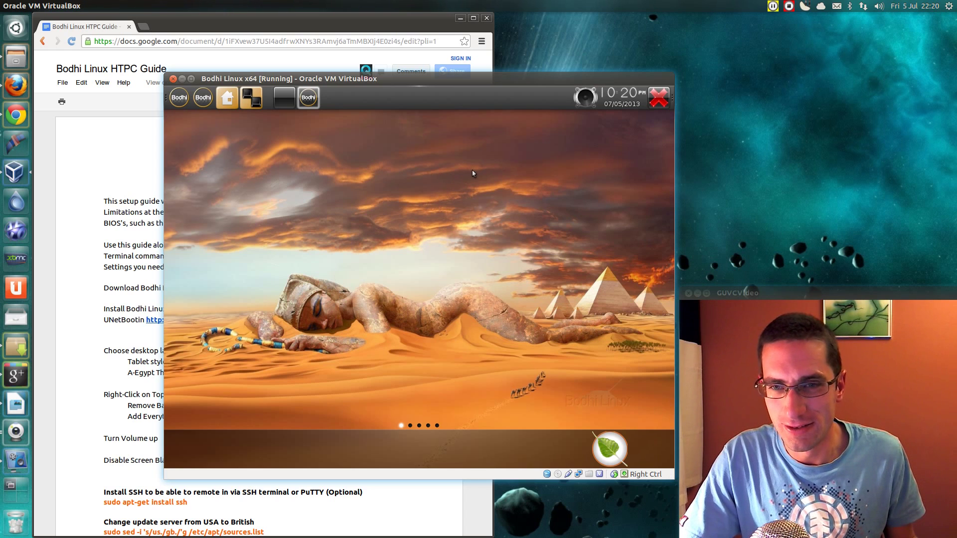
# Start XBMC Media Center from the launcher, then quit it back to the Bodhi desktop.
pyautogui.click(607, 449)
pyautogui.click(516, 391)
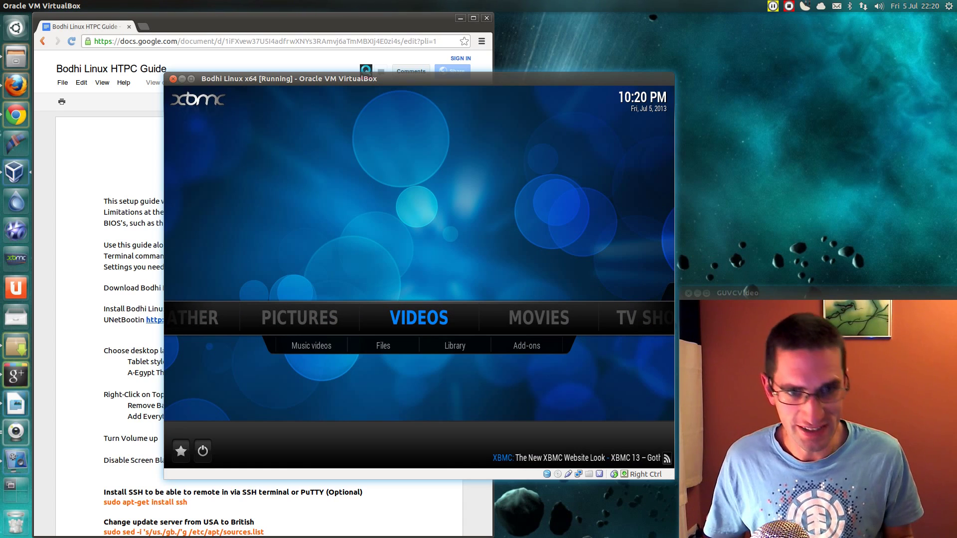
pyautogui.press('Down')
pyautogui.press('Down')
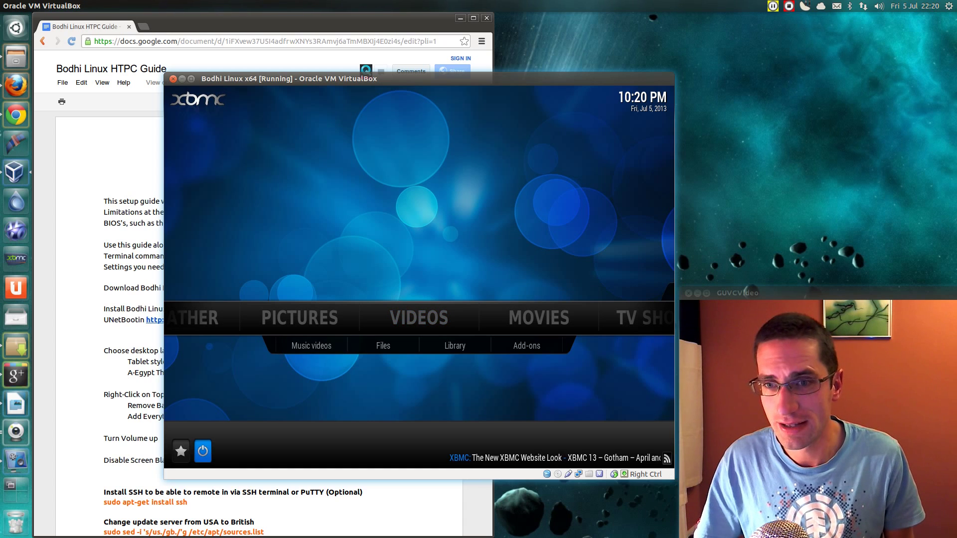
pyautogui.press('Return')
pyautogui.press('Return')
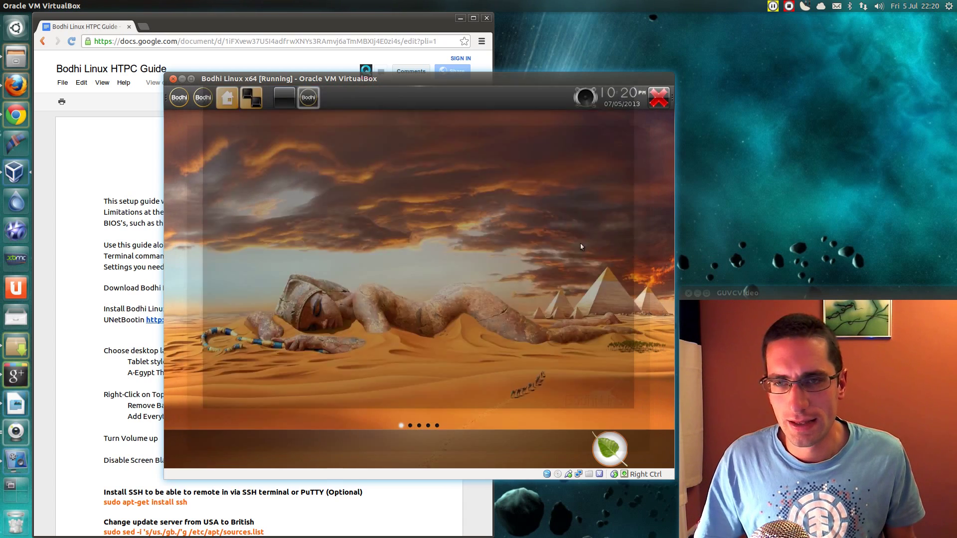
pyautogui.click(406, 94)
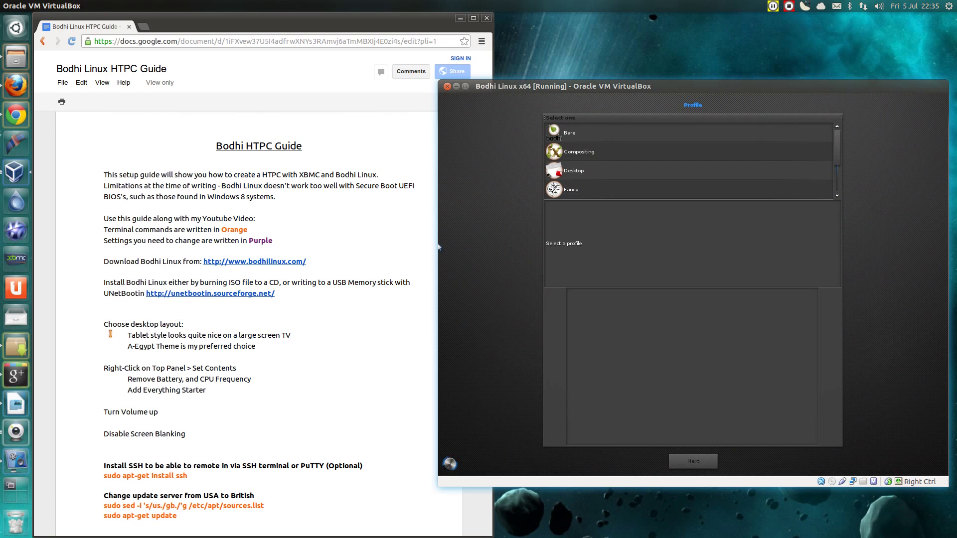
# Choose the Tablet desktop profile and the A-Egypt theme in Bodhi's first-run wizard.
pyautogui.moveTo(103, 323); pyautogui.dragTo(286, 337)
pyautogui.click(309, 337)
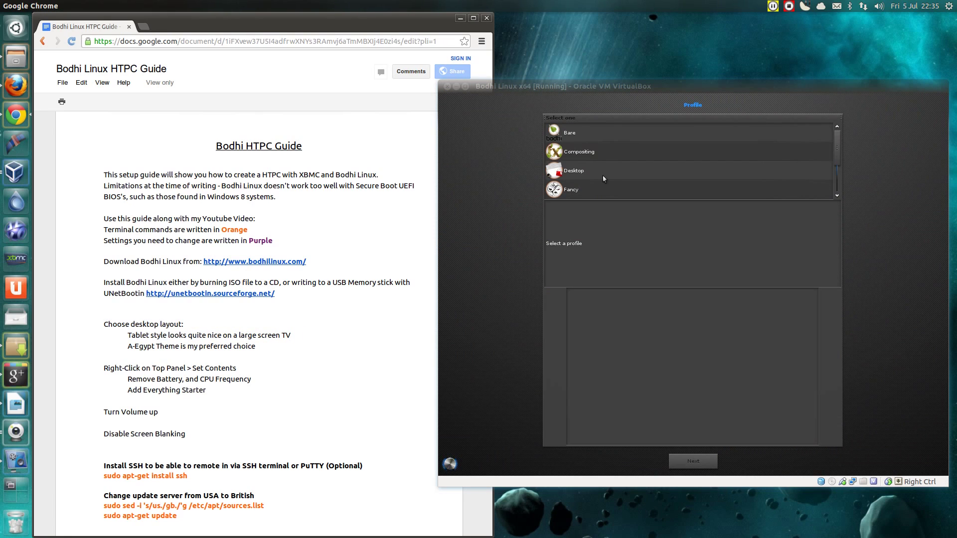
pyautogui.click(839, 181)
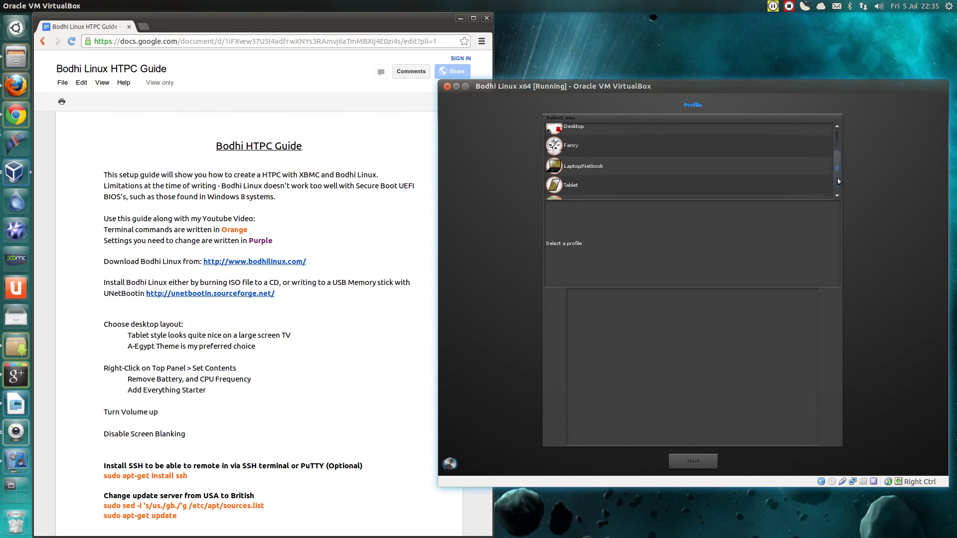
pyautogui.click(575, 178)
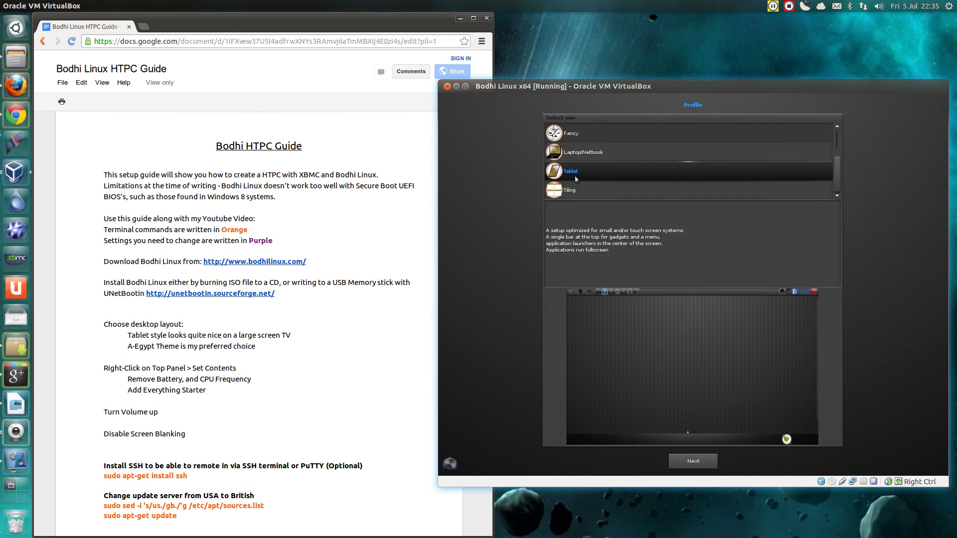
pyautogui.click(705, 461)
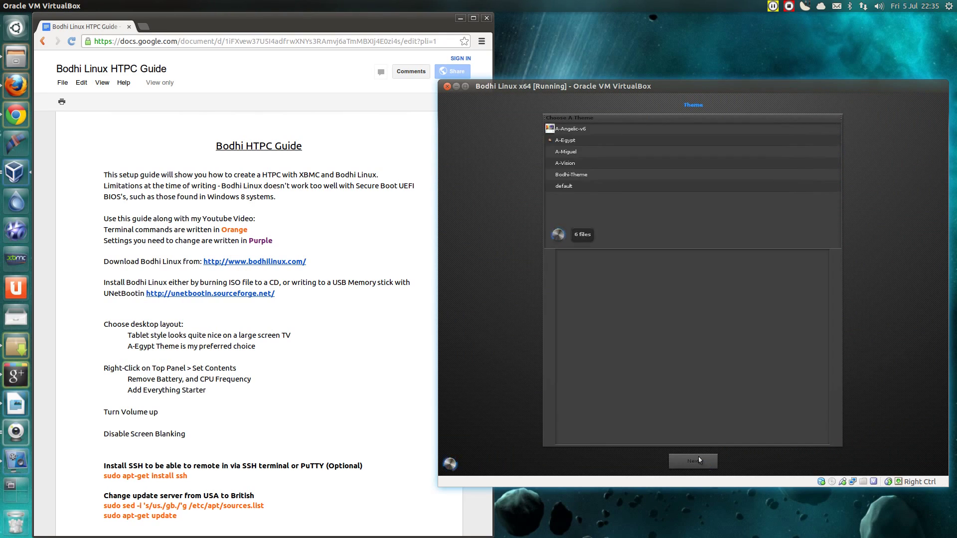
pyautogui.click(591, 140)
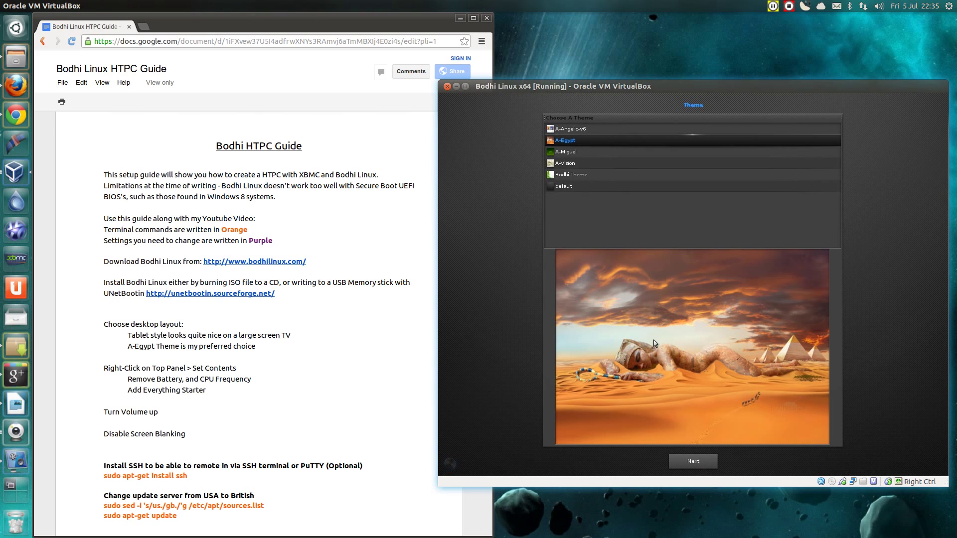
pyautogui.click(686, 457)
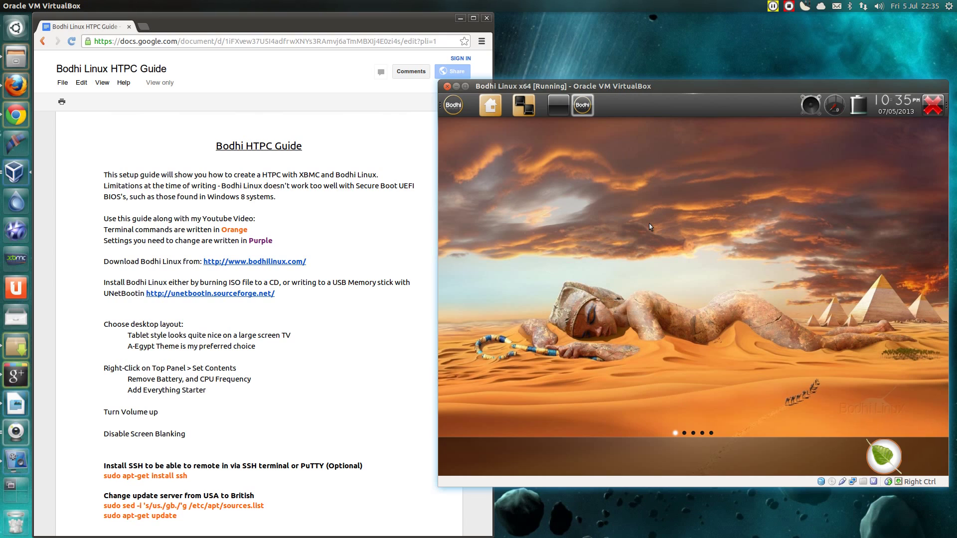
# In the top panel's contents, remove Battery and Cpufreq and add Everything Starter.
pyautogui.rightClick(723, 108)
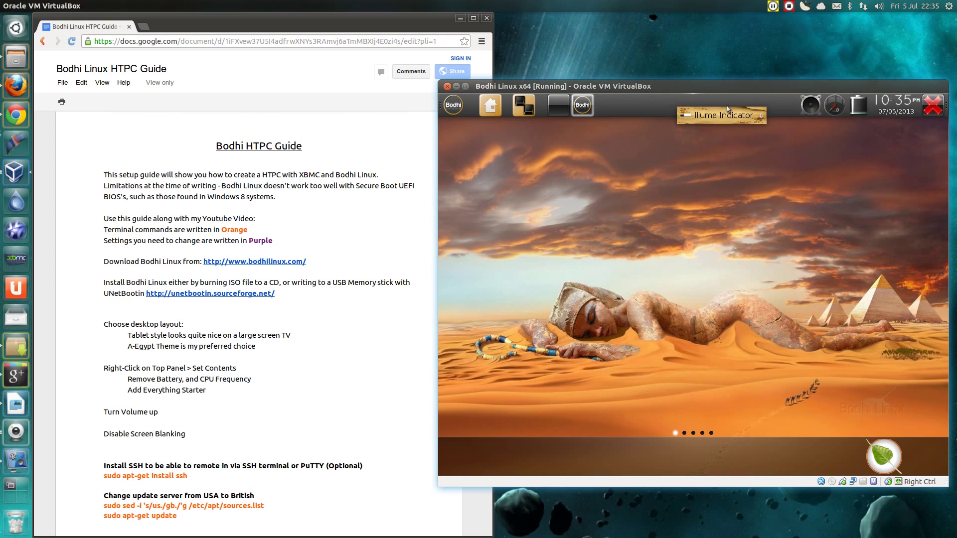
pyautogui.moveTo(761, 121)
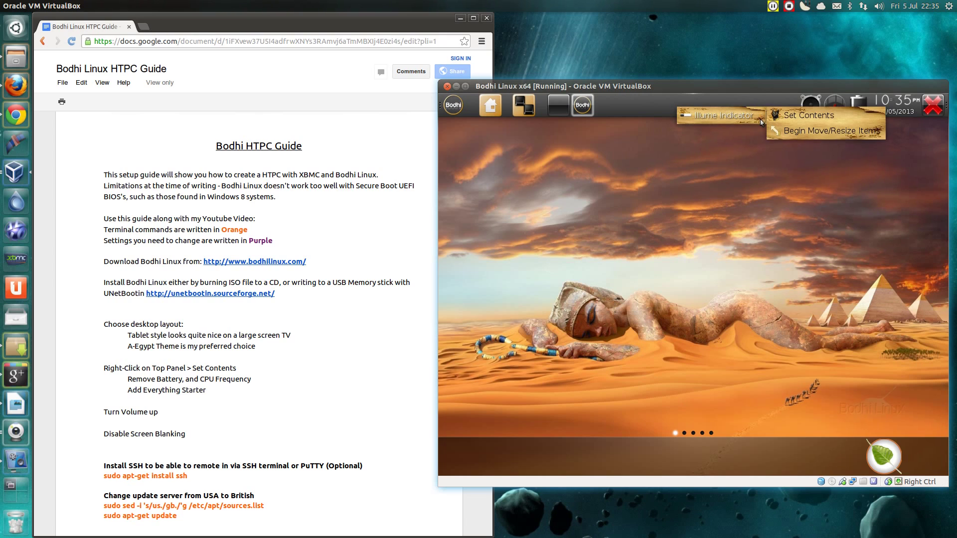
pyautogui.click(795, 116)
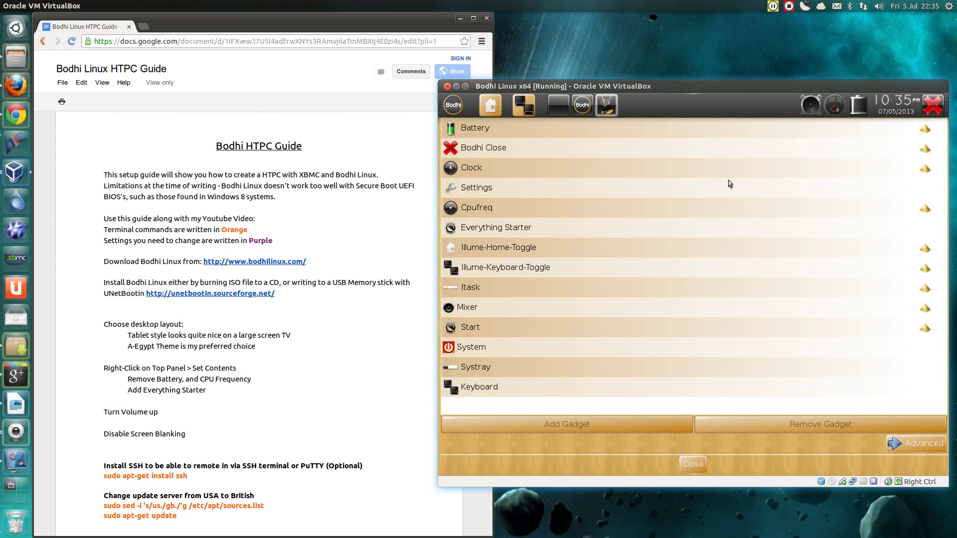
pyautogui.click(931, 135)
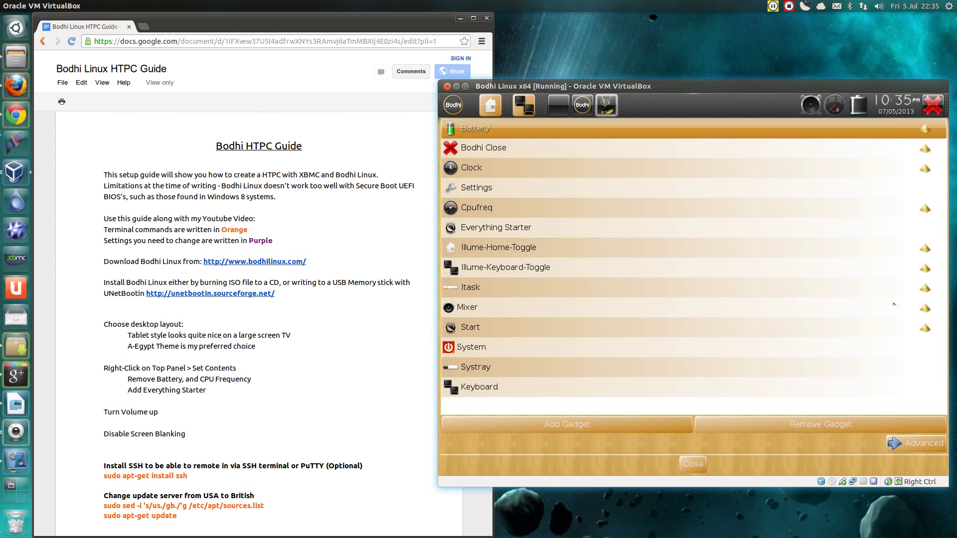
pyautogui.click(846, 417)
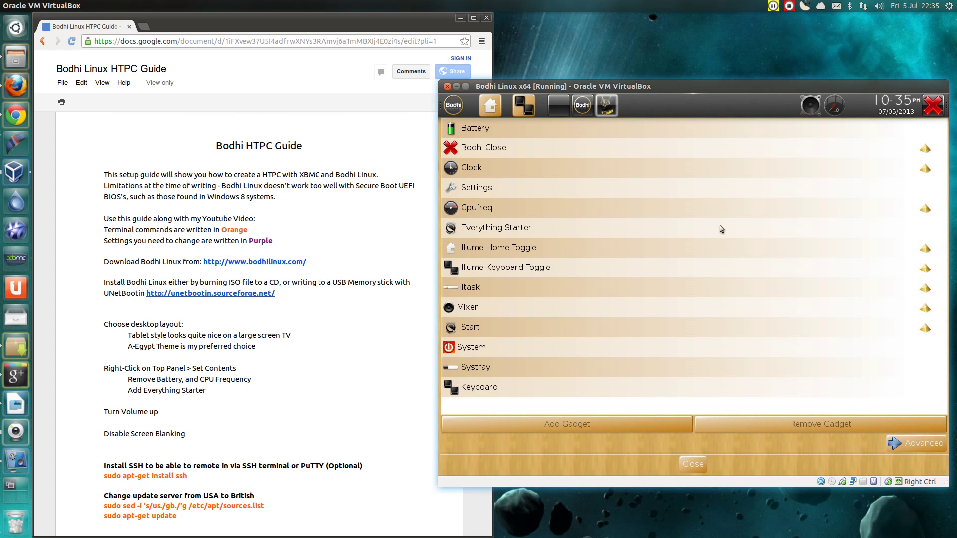
pyautogui.click(725, 221)
pyautogui.click(754, 214)
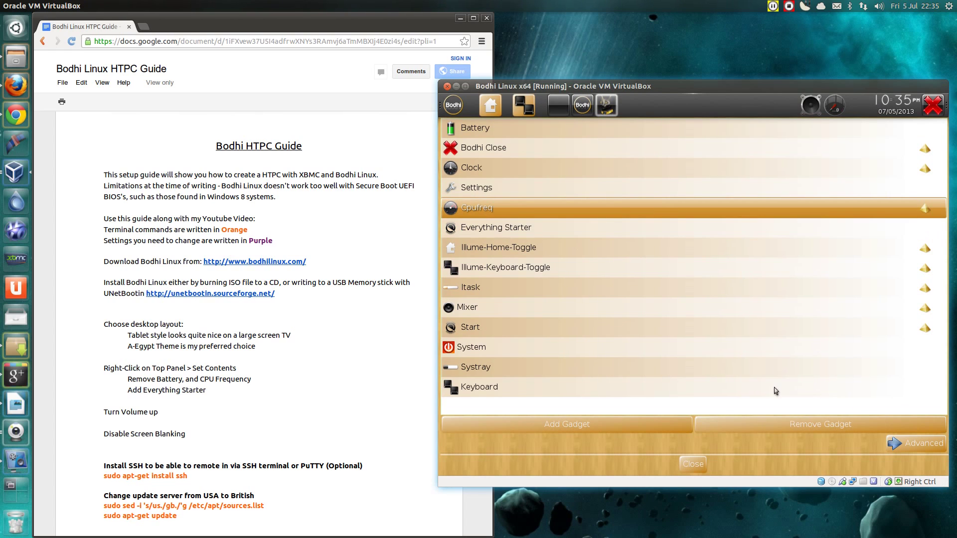
pyautogui.click(785, 421)
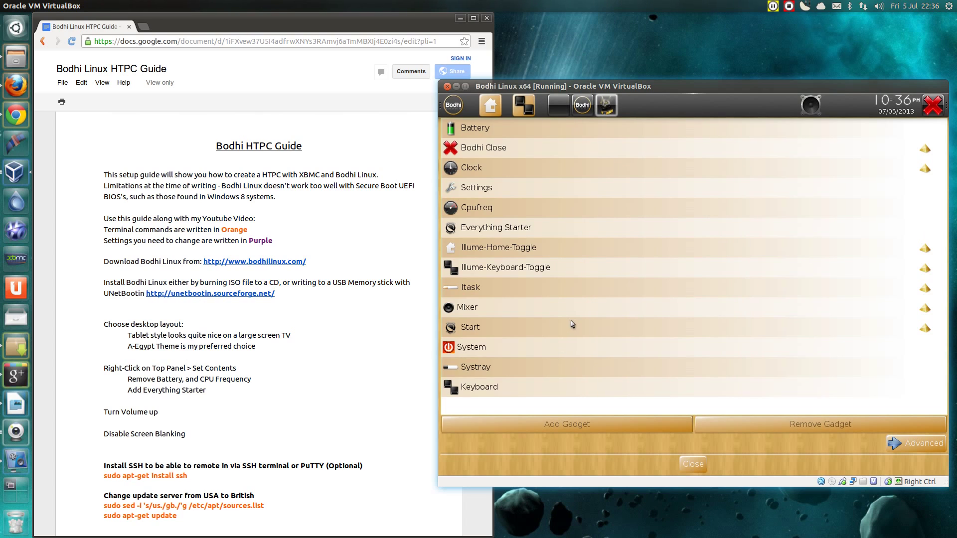
pyautogui.click(584, 228)
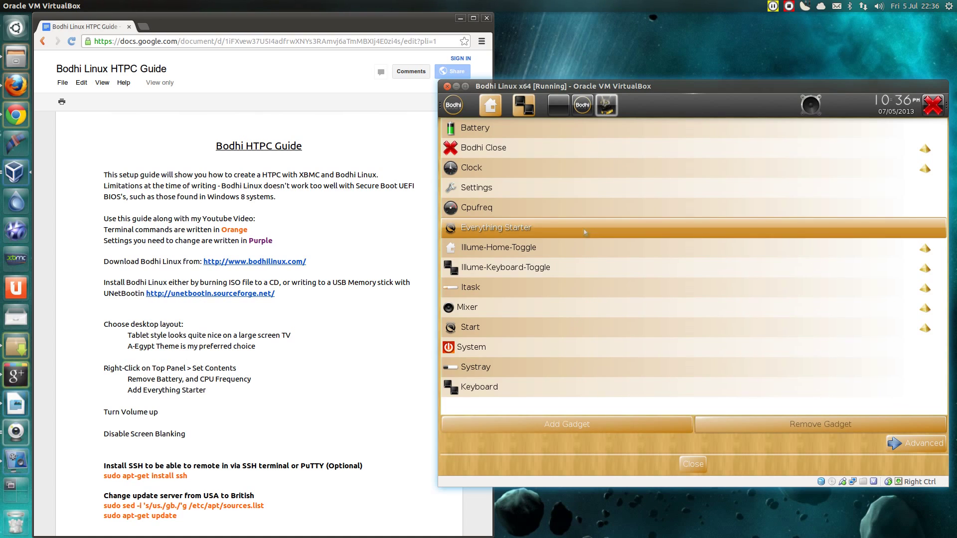
pyautogui.click(680, 420)
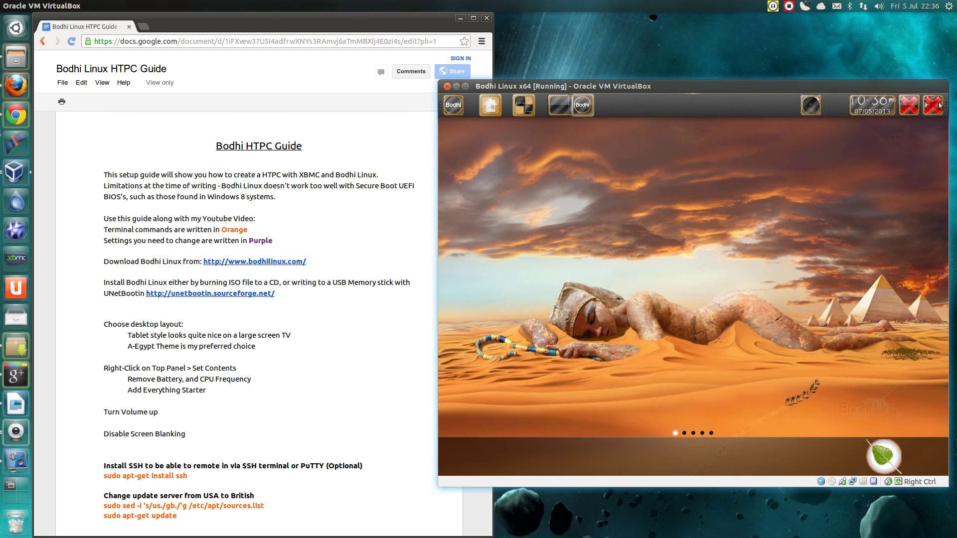
# Move Everything Starter beside the first Bodhi gadget and the mixer beside the clock, then stop rearranging.
pyautogui.moveTo(928, 104); pyautogui.dragTo(477, 108)
pyautogui.moveTo(812, 110); pyautogui.dragTo(859, 114)
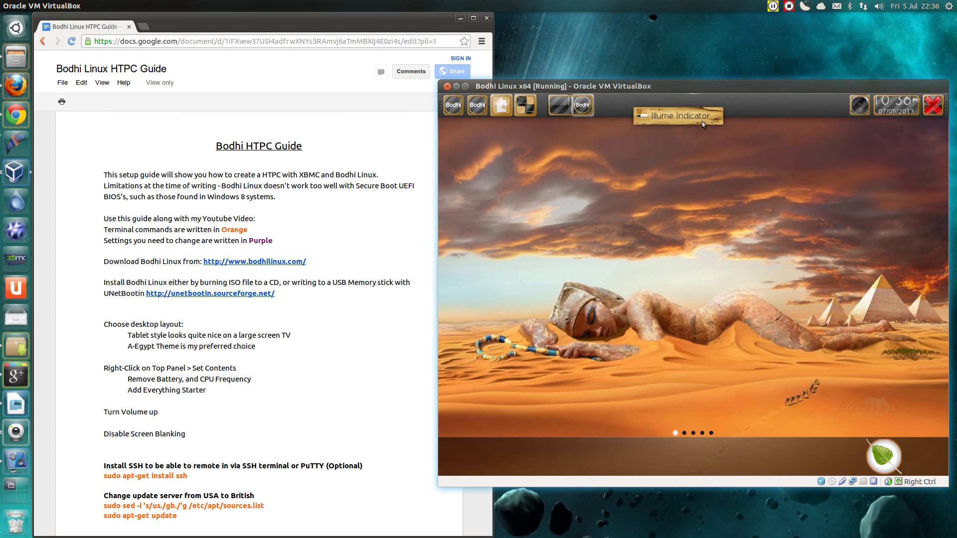
pyautogui.rightClick(635, 108)
pyautogui.click(765, 130)
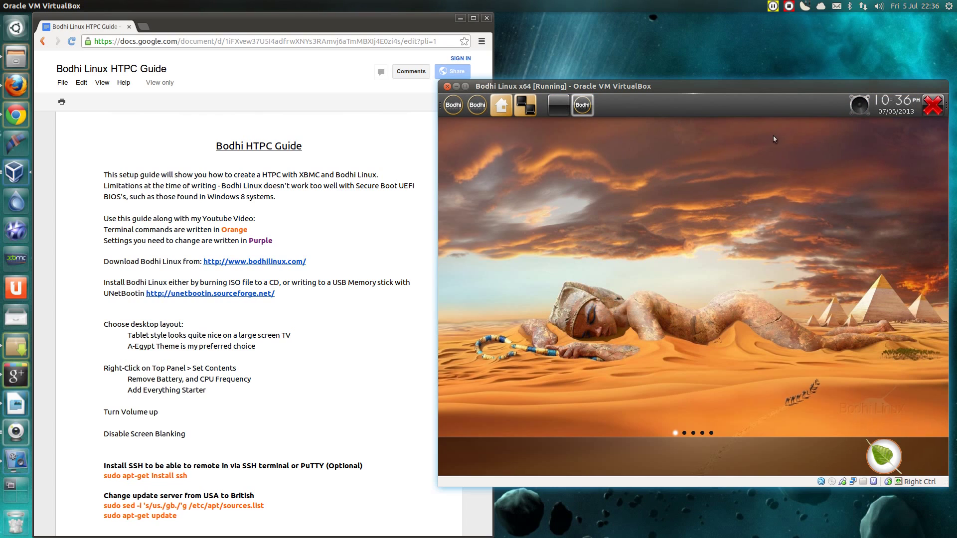
# Turn the guest's master volume up to full.
pyautogui.click(865, 103)
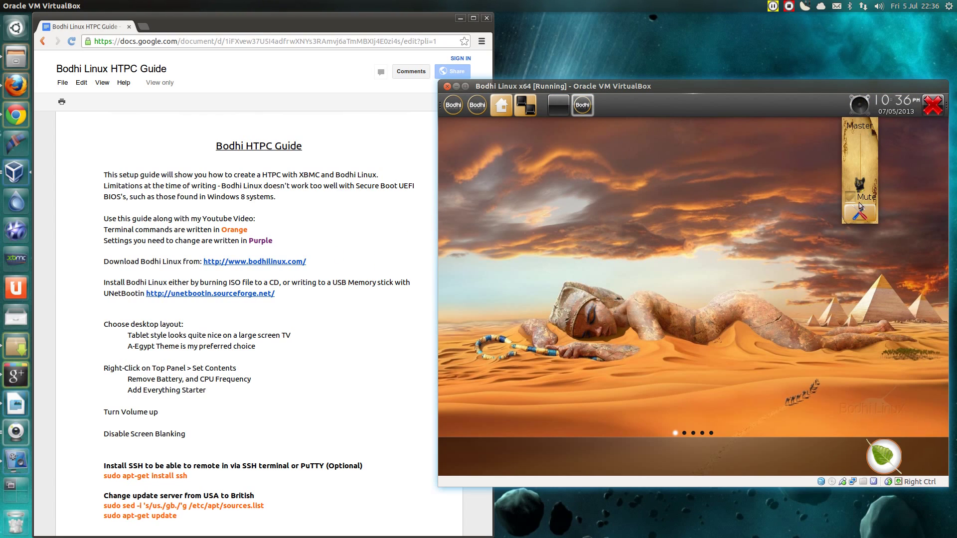
pyautogui.moveTo(863, 186); pyautogui.dragTo(864, 125)
pyautogui.click(797, 103)
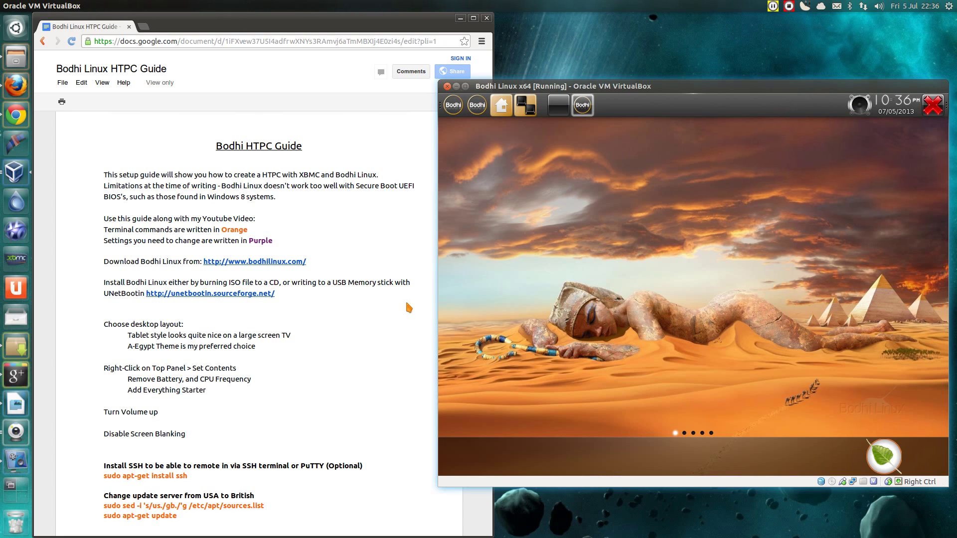
# Enable screen blanking with a 30-minute timeout, apply it, and close the settings.
pyautogui.scroll(-4, 407, 303)
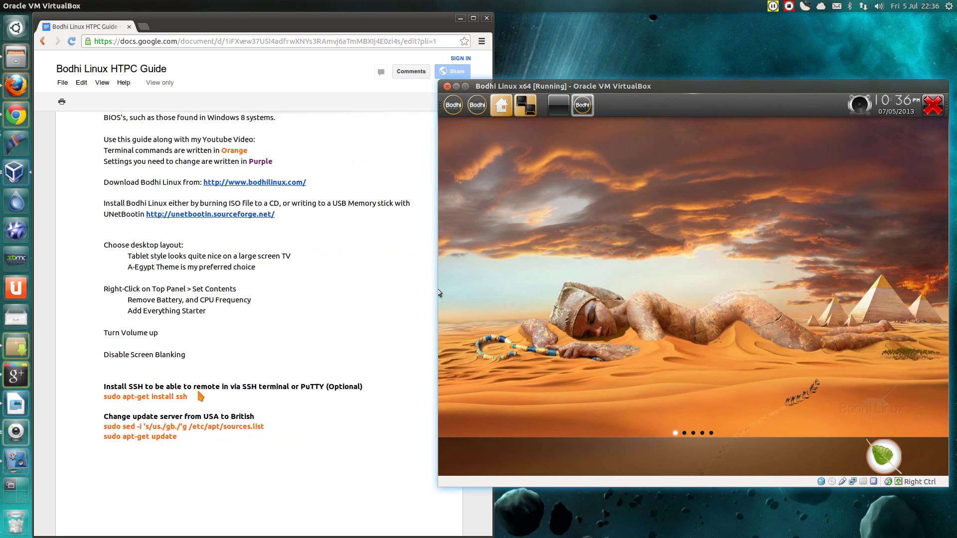
pyautogui.click(476, 106)
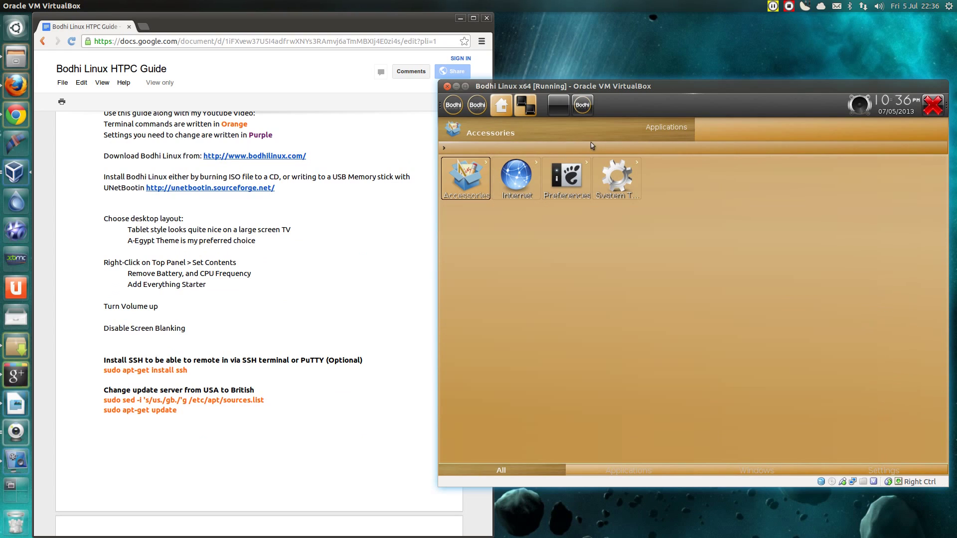
pyautogui.write('blank')
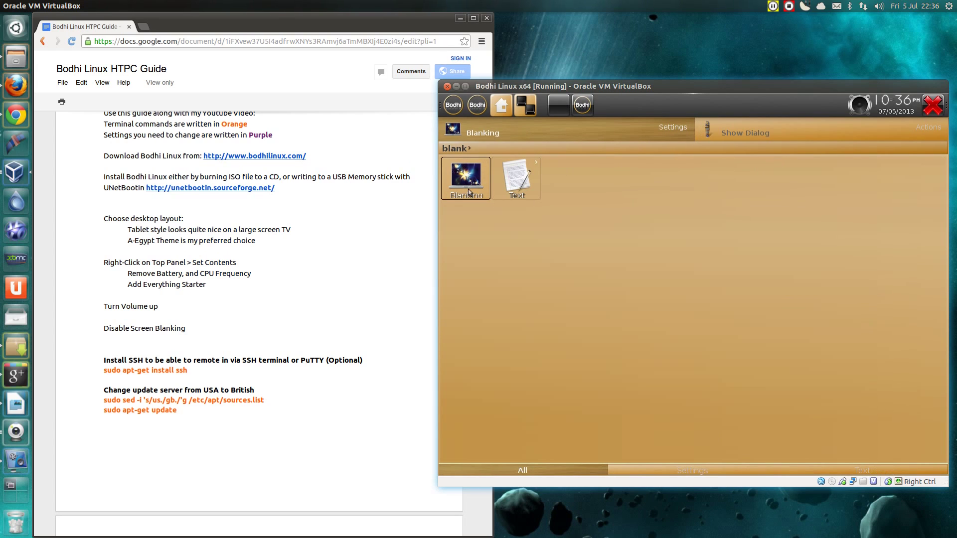
pyautogui.click(465, 194)
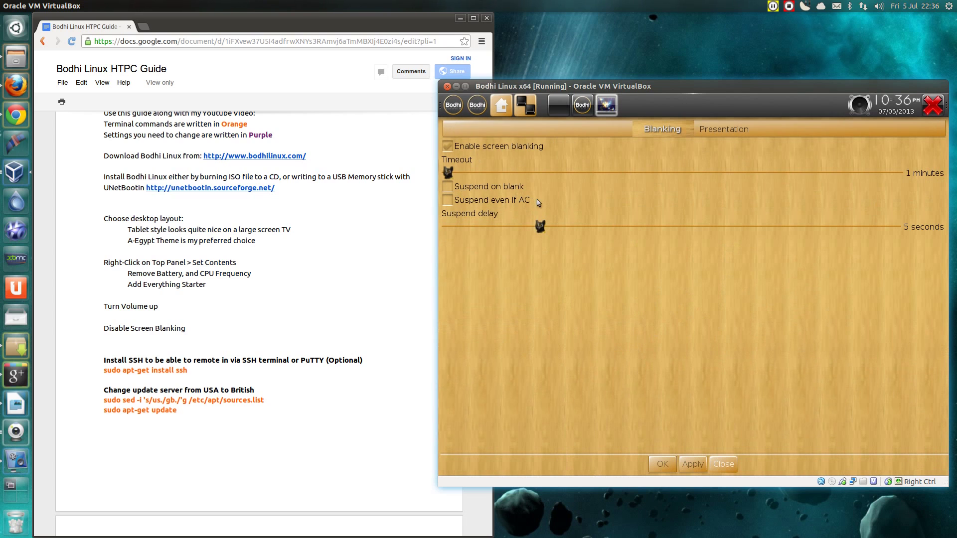
pyautogui.click(452, 147)
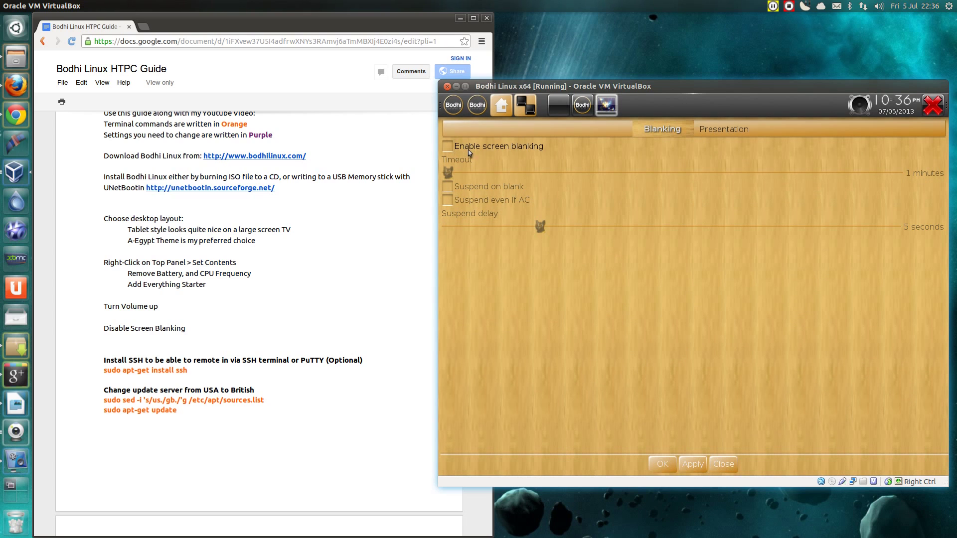
pyautogui.click(448, 147)
pyautogui.moveTo(448, 172); pyautogui.dragTo(621, 160)
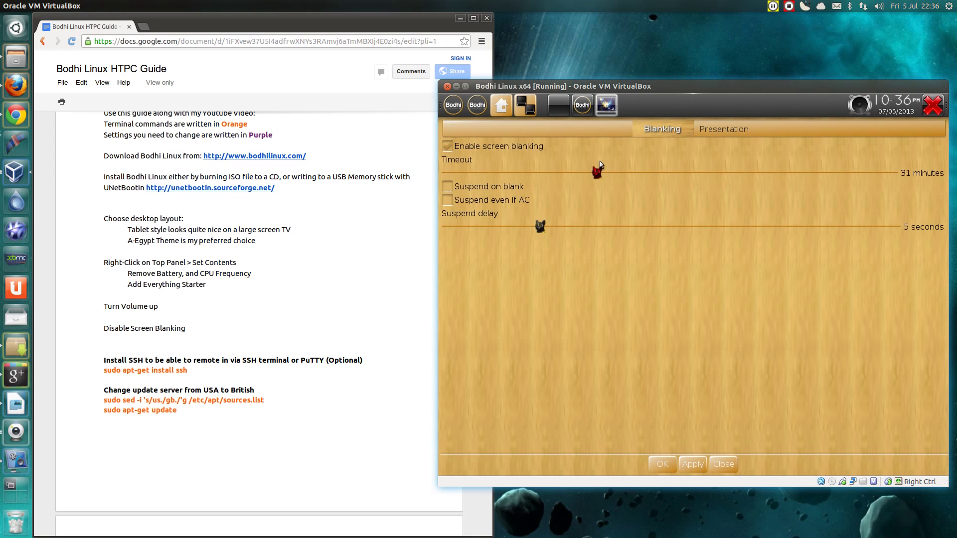
pyautogui.click(688, 463)
pyautogui.click(723, 463)
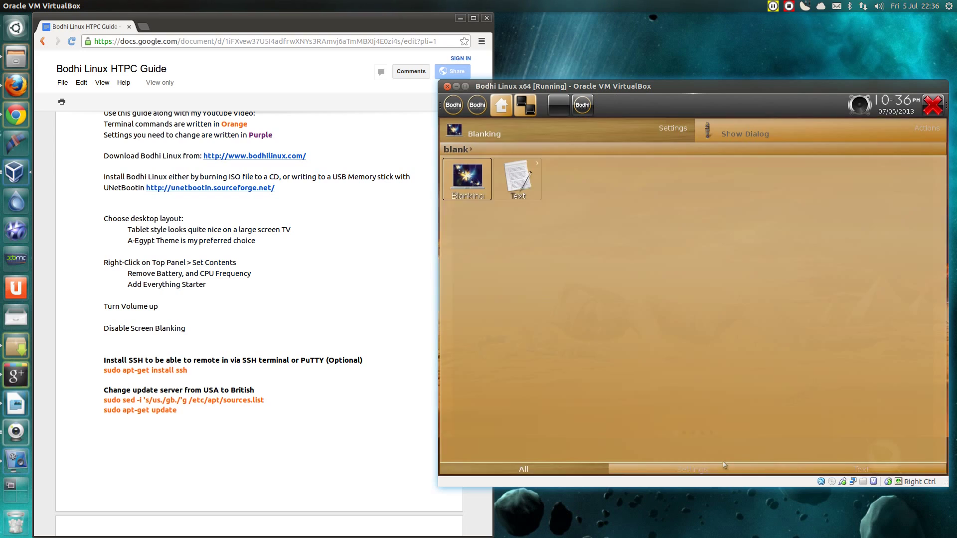
pyautogui.click(929, 114)
# Copy the ssh install command from the setup guide.
pyautogui.scroll(-5, 359, 339)
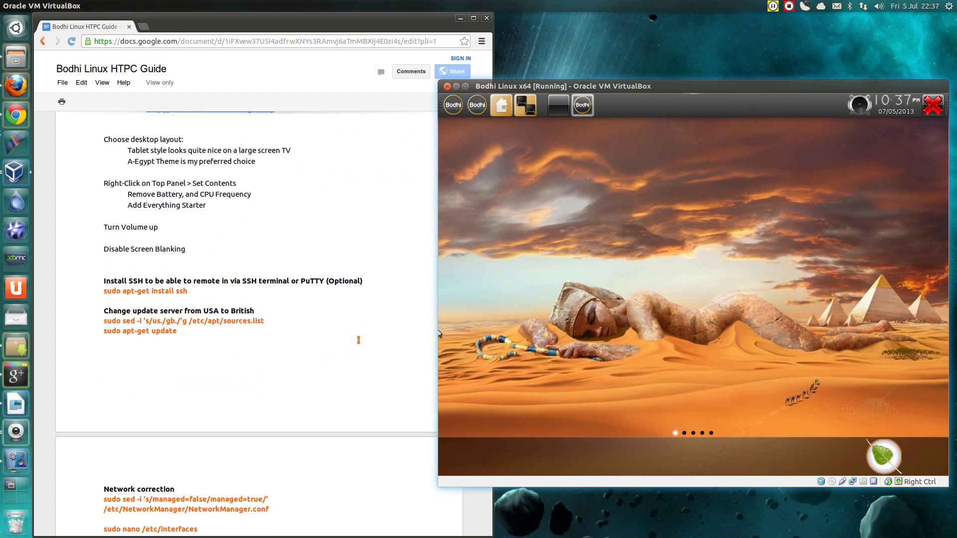
pyautogui.click(255, 223)
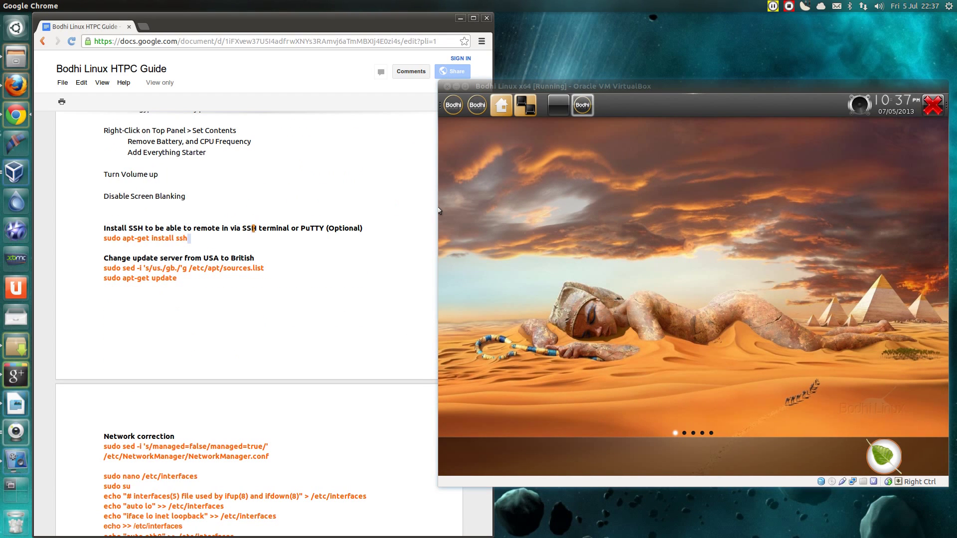
pyautogui.moveTo(99, 236); pyautogui.dragTo(222, 242)
# In a guest terminal, run 'sudo apt-get install ssh', enter the password and confirm with y.
pyautogui.click(459, 131)
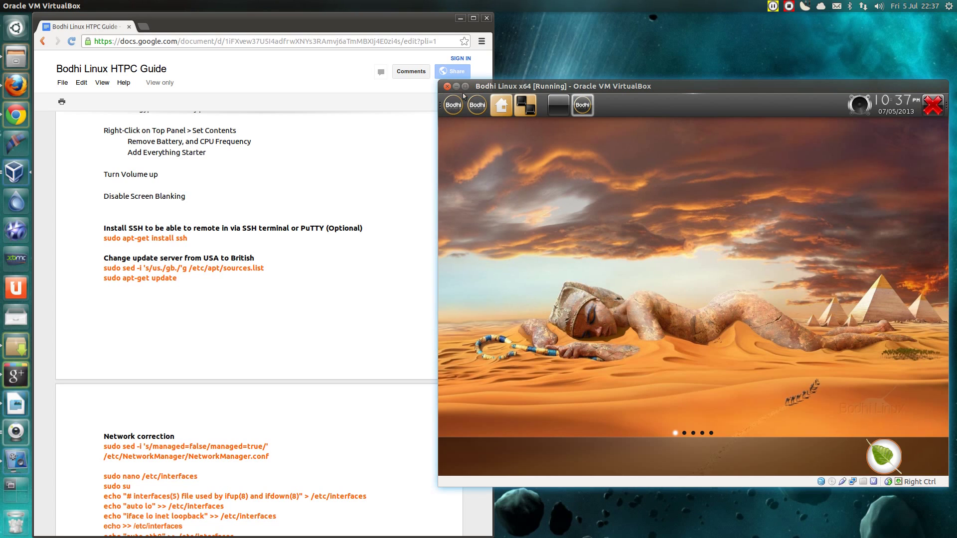
pyautogui.moveTo(485, 144)
pyautogui.moveTo(582, 192)
pyautogui.click(659, 203)
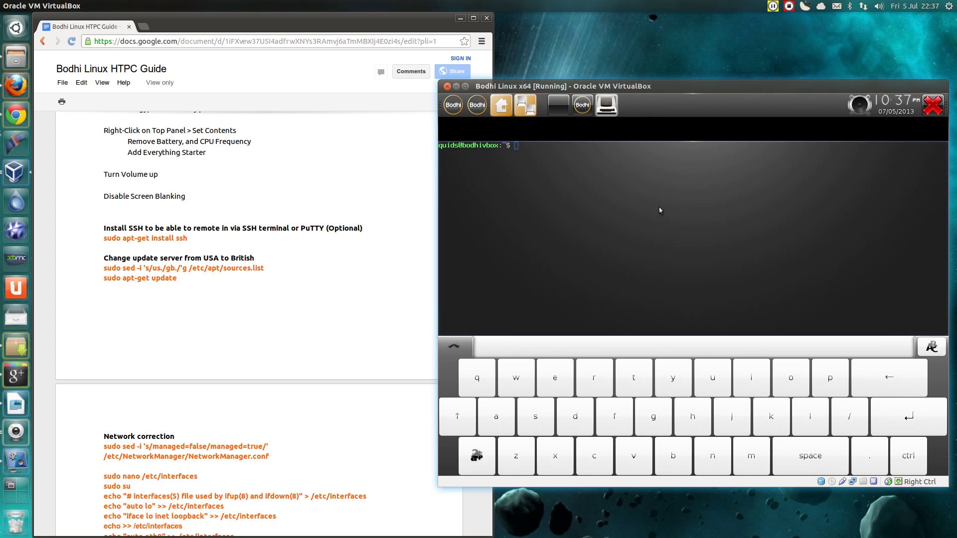
pyautogui.write('sudo apt0')
pyautogui.press('BackSpace')
pyautogui.write('-get install ssh')
pyautogui.press('Return')
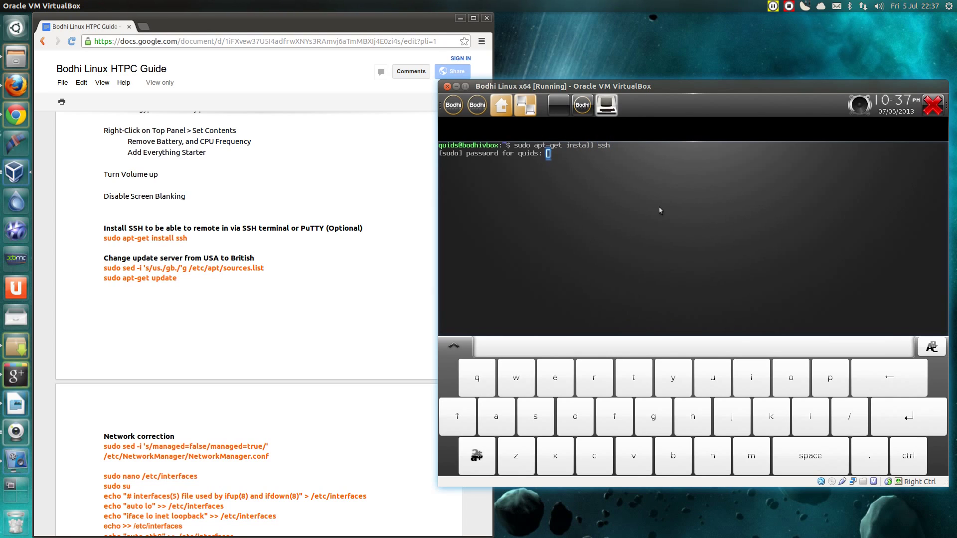
pyautogui.press('Return')
pyautogui.write('y')
pyautogui.press('Return')
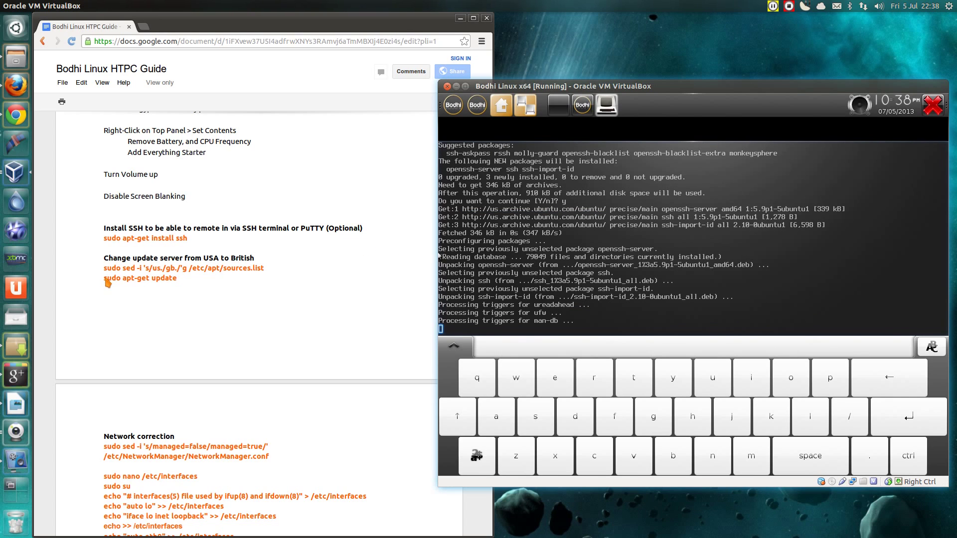
# Select the apt-get update and sed sources.list commands in the guide, then clear the selection.
pyautogui.moveTo(195, 279); pyautogui.dragTo(105, 278)
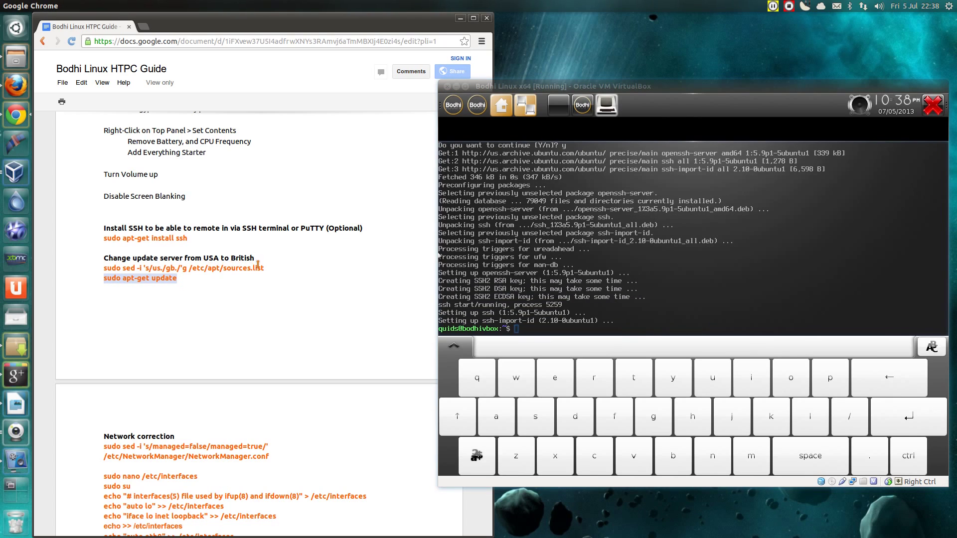
pyautogui.moveTo(270, 269); pyautogui.dragTo(101, 268)
pyautogui.hotkey('ctrl', 'c')
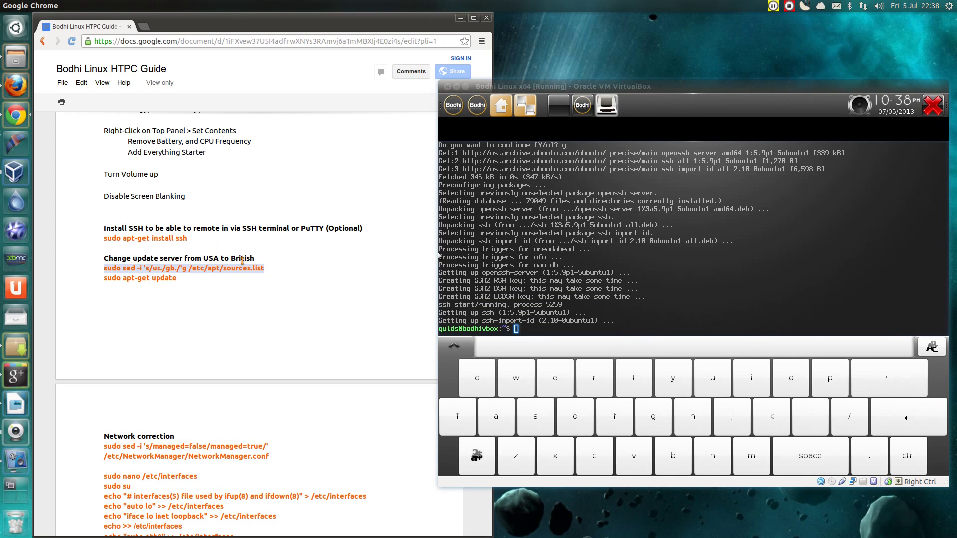
pyautogui.click(249, 268)
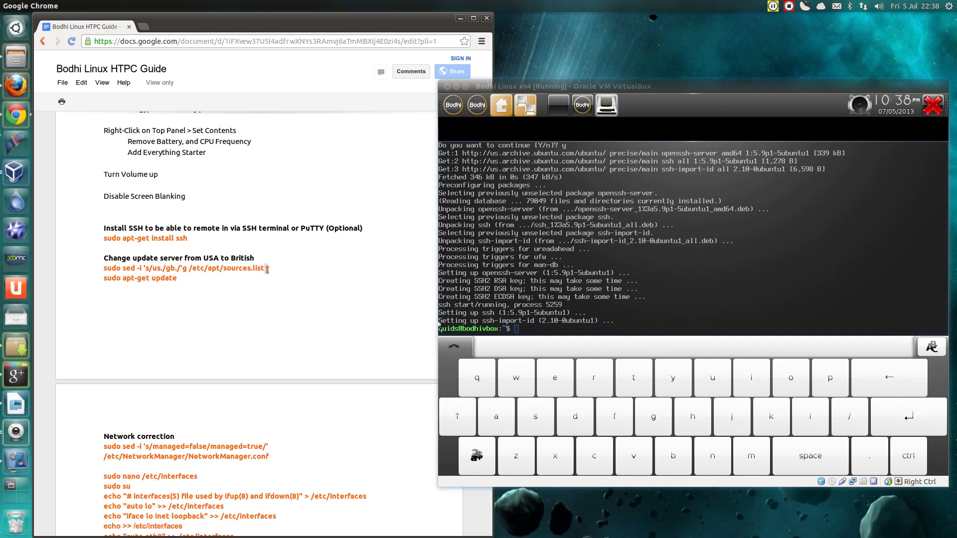
# Run ifconfig in a new Terminology window to read eth0's address 192.168.62.141, then close it.
pyautogui.click(932, 105)
pyautogui.click(476, 132)
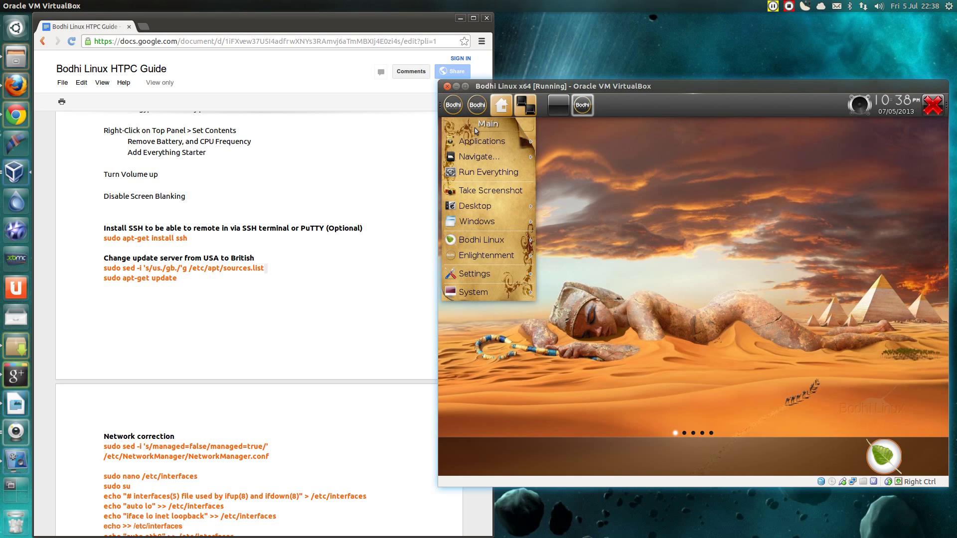
pyautogui.moveTo(499, 141)
pyautogui.moveTo(578, 187)
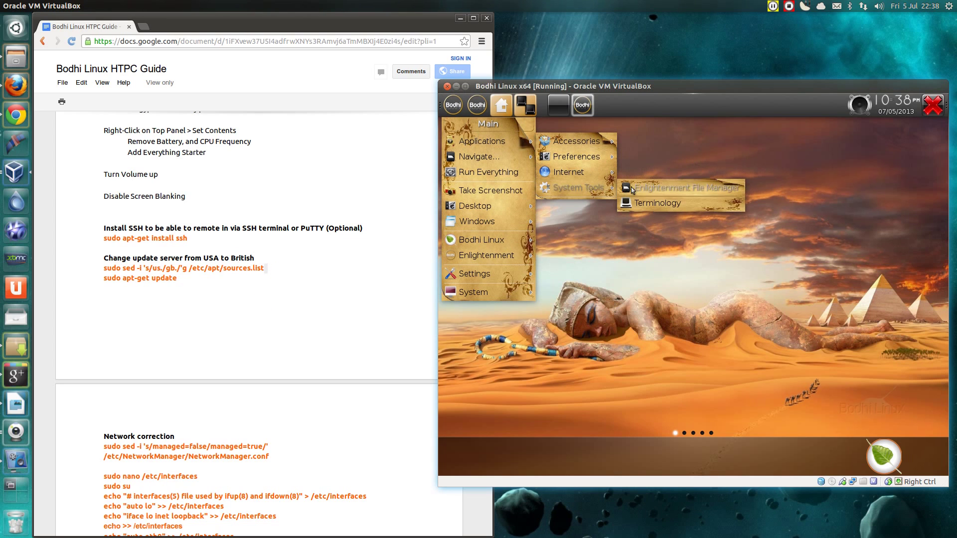
pyautogui.click(657, 203)
pyautogui.write('ifconfig')
pyautogui.press('Return')
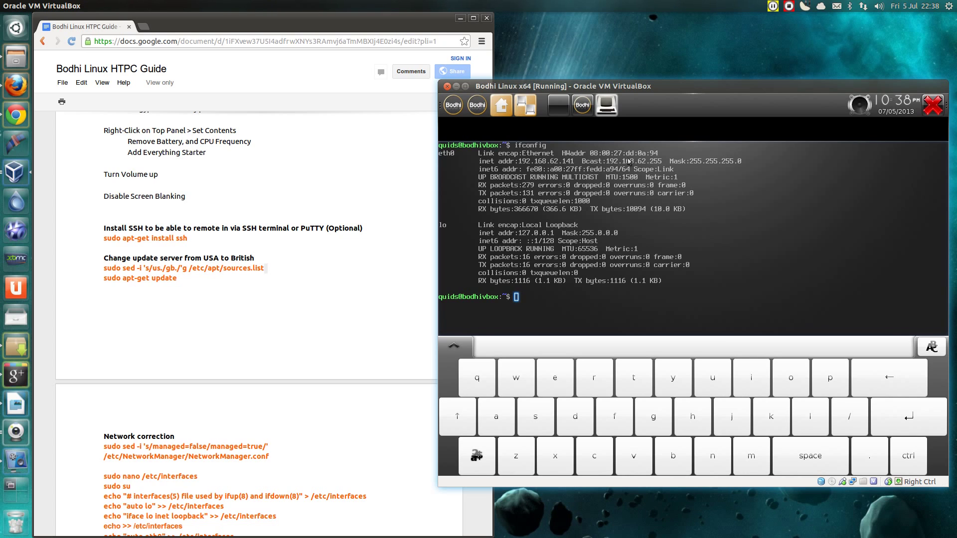
pyautogui.click(932, 105)
# SSH from a host terminal into the guest at 192.168.62.141, accept the key, and paste the sources.list sed command.
pyautogui.hotkey('ctrl', 'alt', 't')
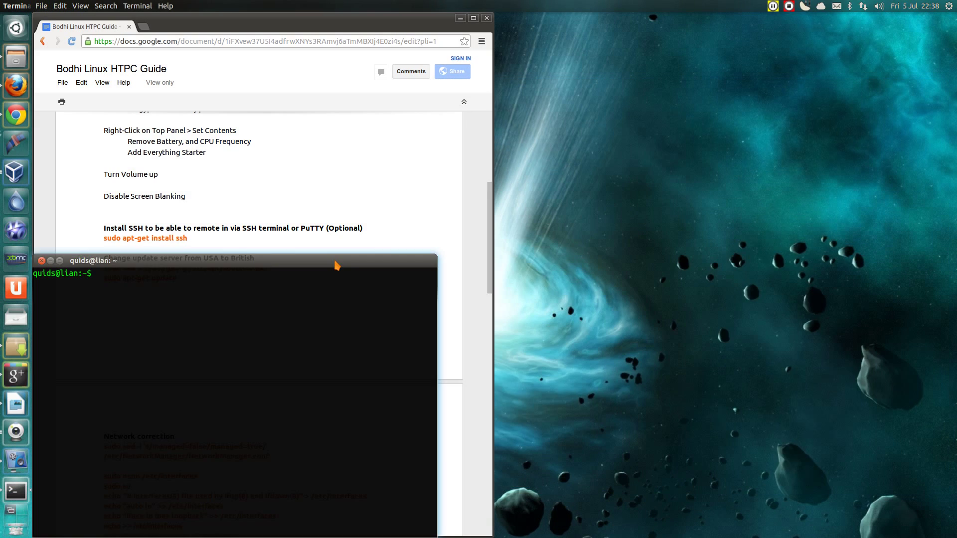
pyautogui.moveTo(286, 270); pyautogui.dragTo(828, 157)
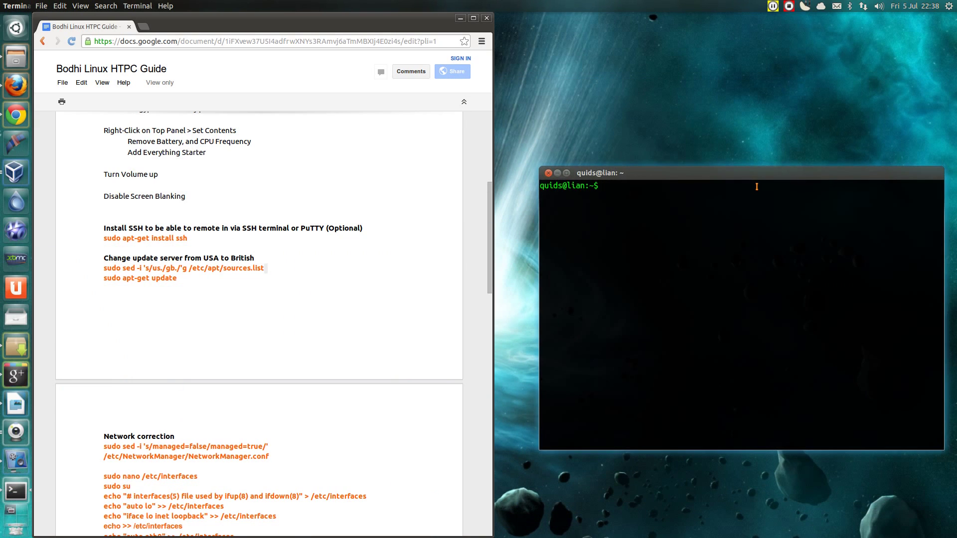
pyautogui.write('ssh ')
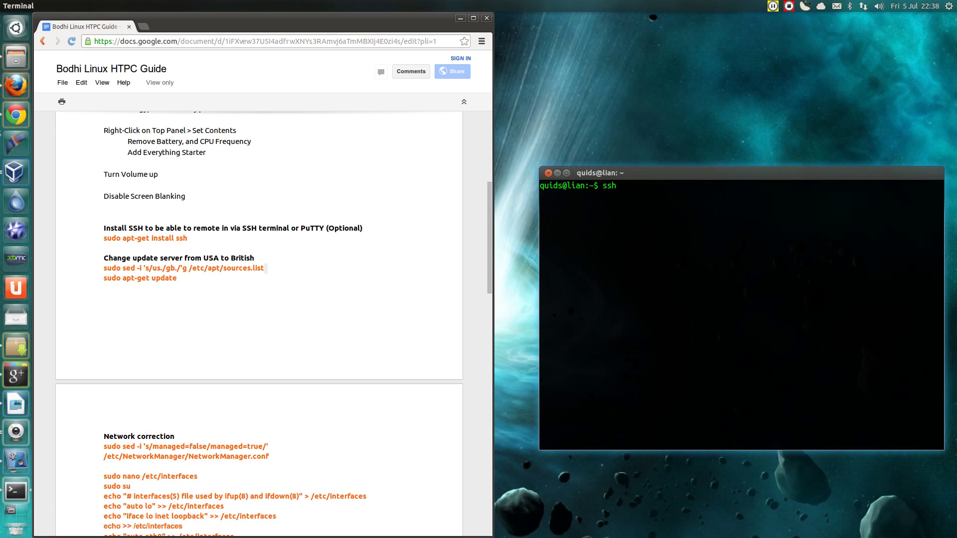
pyautogui.write('192.16862.')
pyautogui.press('BackSpace')
pyautogui.press('BackSpace')
pyautogui.press('BackSpace')
pyautogui.write('.62.141')
pyautogui.press('Left')
pyautogui.press('Left')
pyautogui.press('Left')
pyautogui.press('Left')
pyautogui.press('Left')
pyautogui.press('Left')
pyautogui.press('Left')
pyautogui.press('Left')
pyautogui.press('Left')
pyautogui.press('Left')
pyautogui.press('Left')
pyautogui.press('Left')
pyautogui.write('quids@')
pyautogui.press('Return')
pyautogui.write('yes')
pyautogui.press('Return')
pyautogui.tripleClick(207, 271)
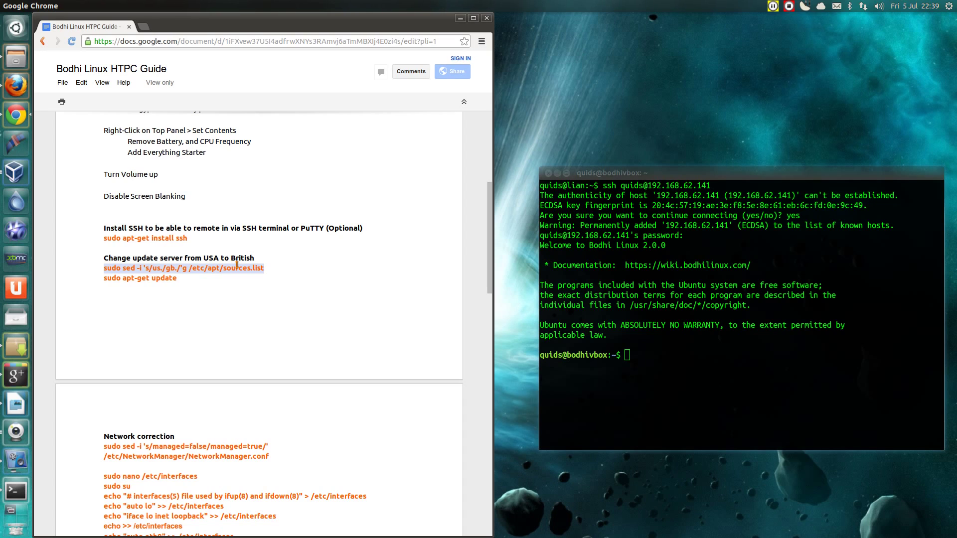
pyautogui.middleClick(660, 353)
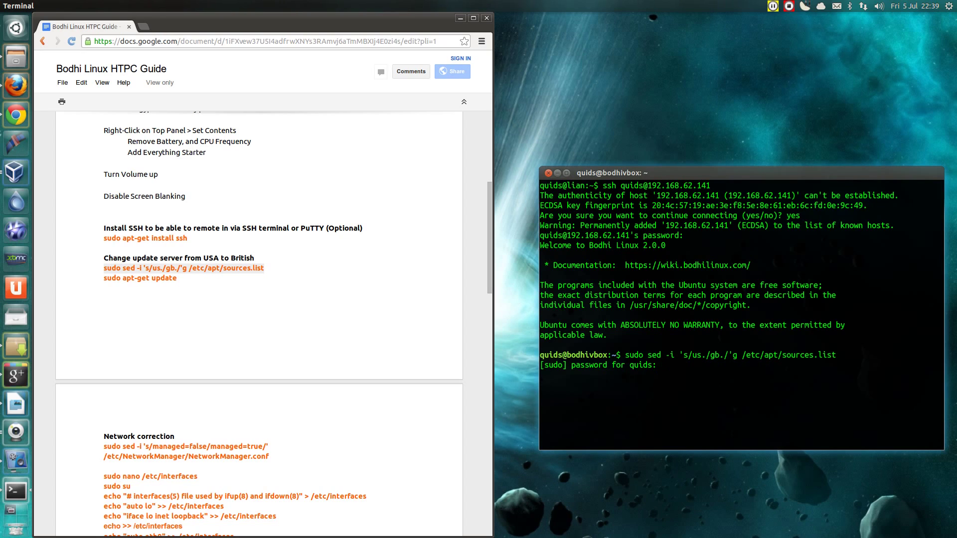
# Run the sources.list sed with sudo, then paste and run 'sudo apt-get update' against the gb mirrors.
pyautogui.press('Return')
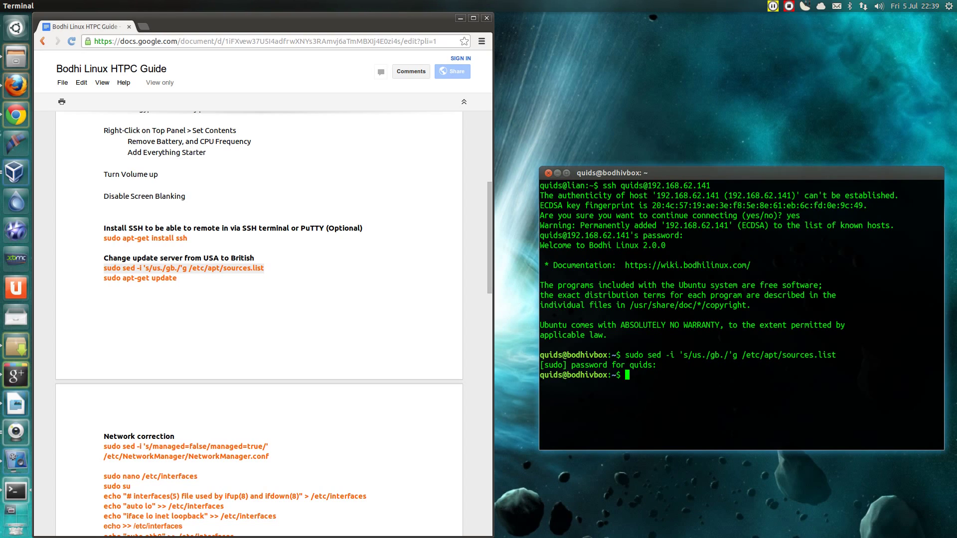
pyautogui.moveTo(195, 280); pyautogui.dragTo(101, 283)
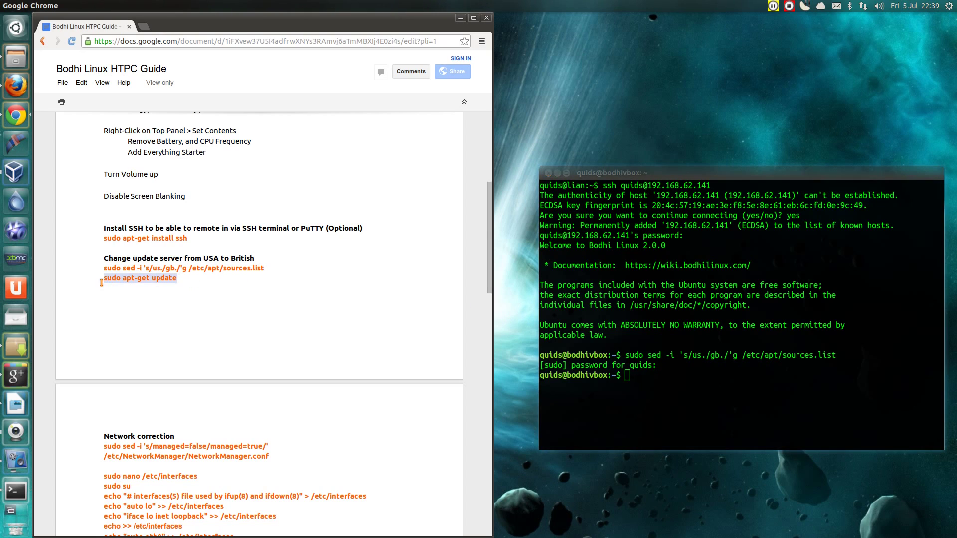
pyautogui.middleClick(641, 378)
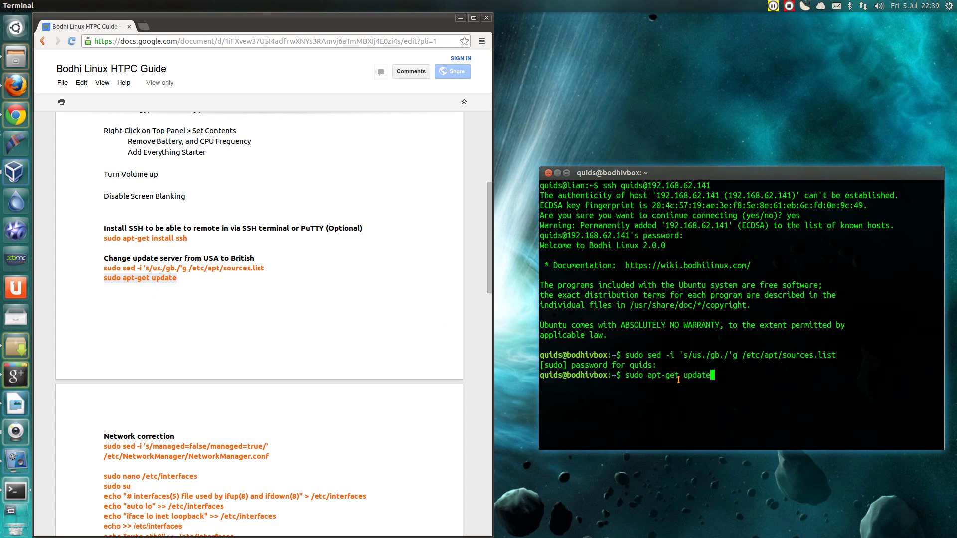
pyautogui.press('Return')
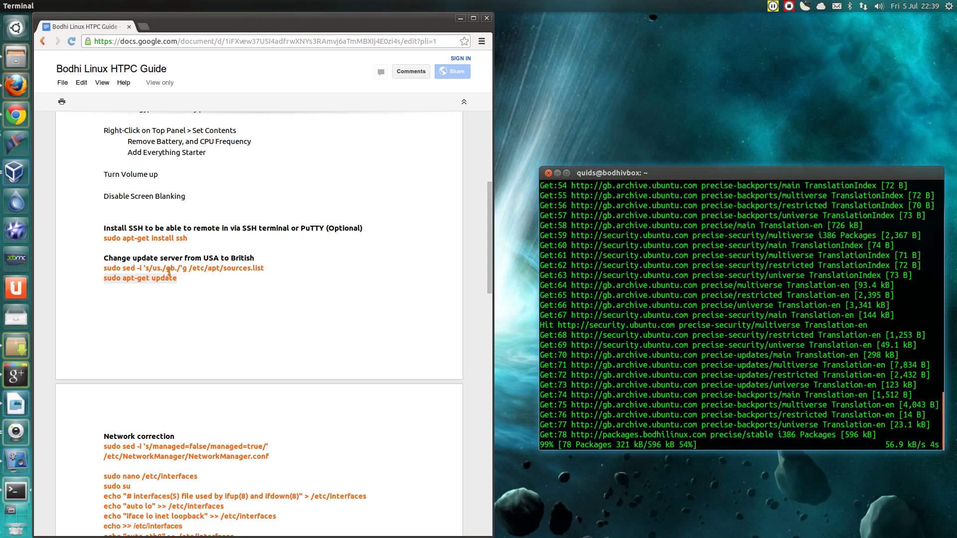
pyautogui.doubleClick(170, 269)
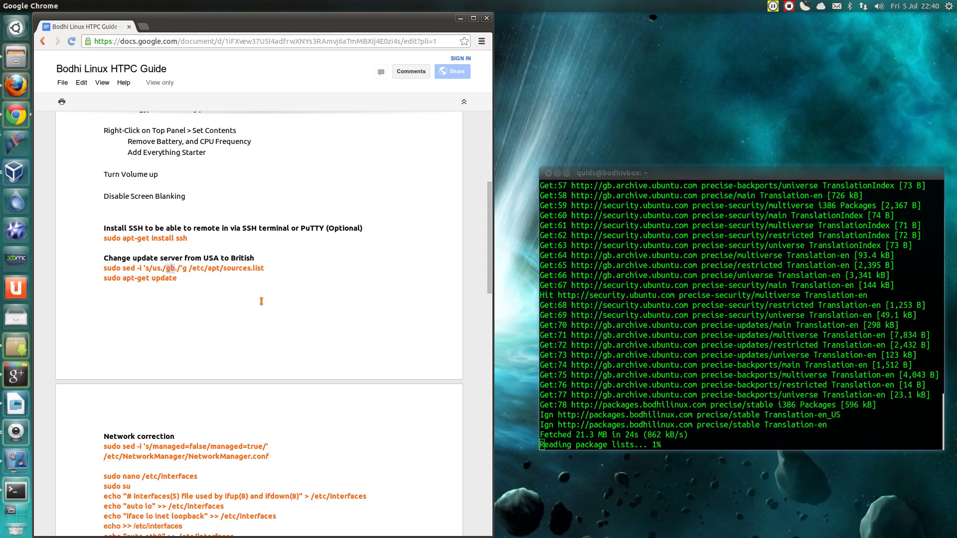
pyautogui.scroll(-5, 261, 301)
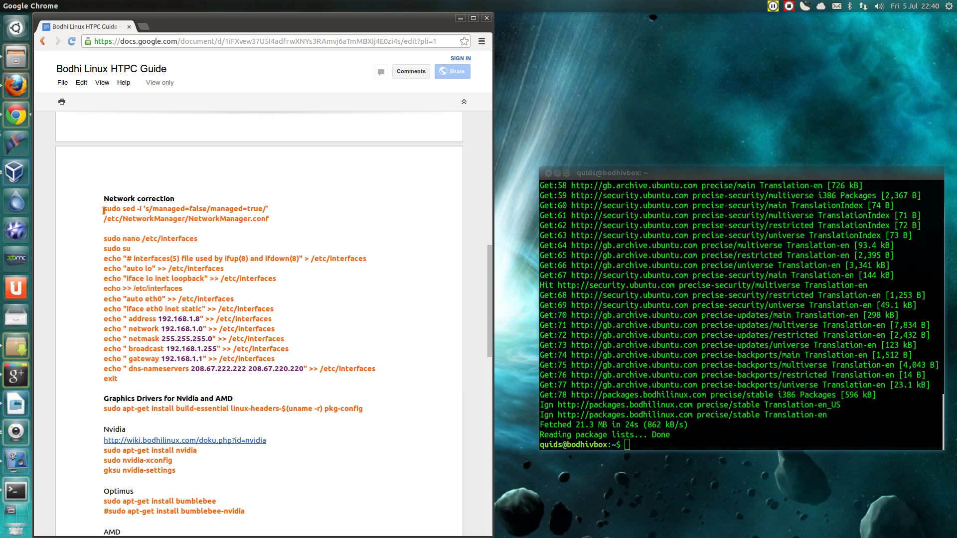
# Paste and run the NetworkManager sed command on the guest to set managed=true.
pyautogui.moveTo(104, 210); pyautogui.dragTo(269, 220)
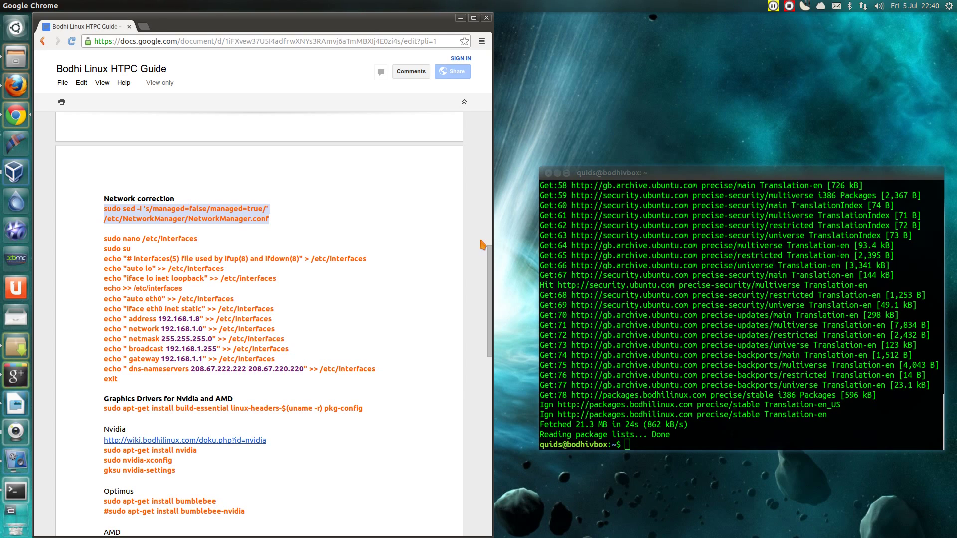
pyautogui.middleClick(696, 443)
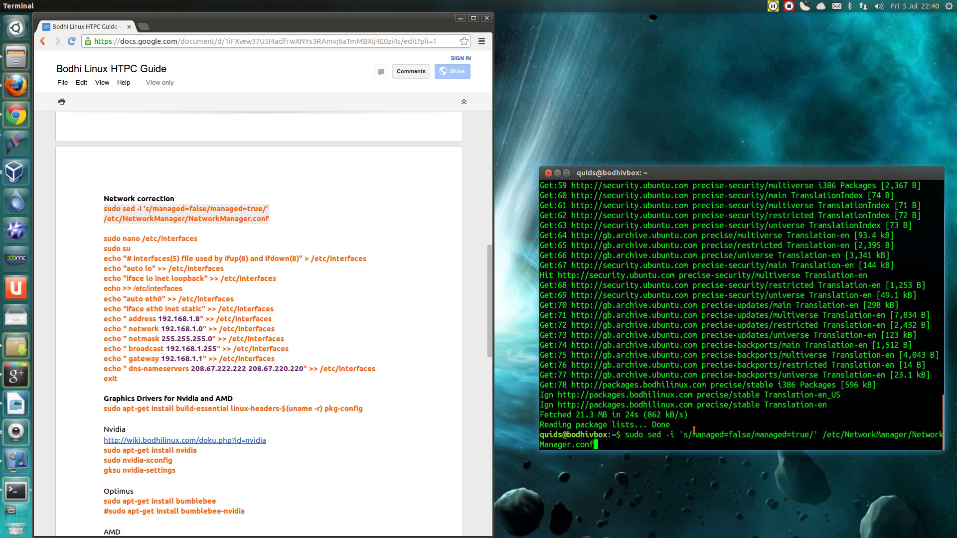
pyautogui.press('Return')
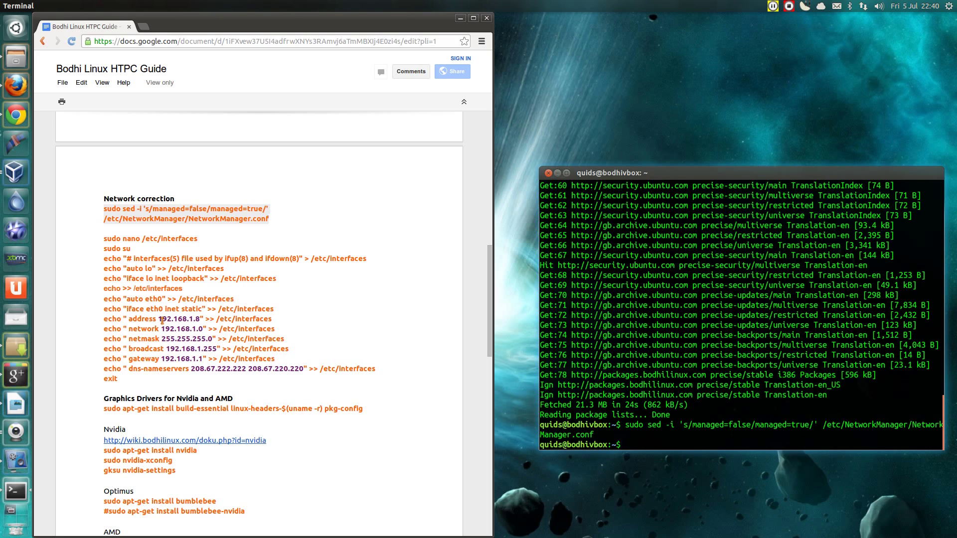
# Become root with sudo su, then select the network echo commands in the guide.
pyautogui.moveTo(104, 248); pyautogui.dragTo(131, 249)
pyautogui.middleClick(628, 443)
pyautogui.press('Return')
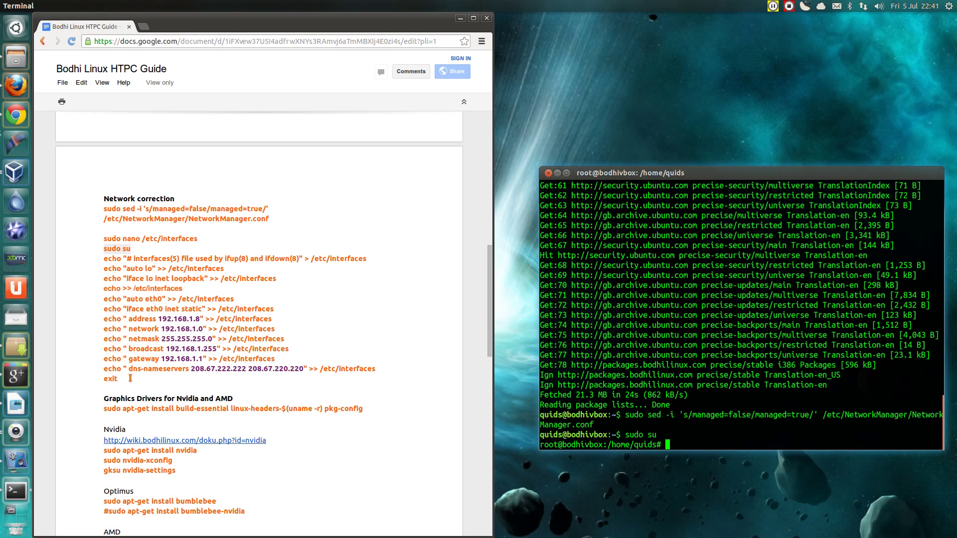
pyautogui.moveTo(384, 370); pyautogui.dragTo(103, 259)
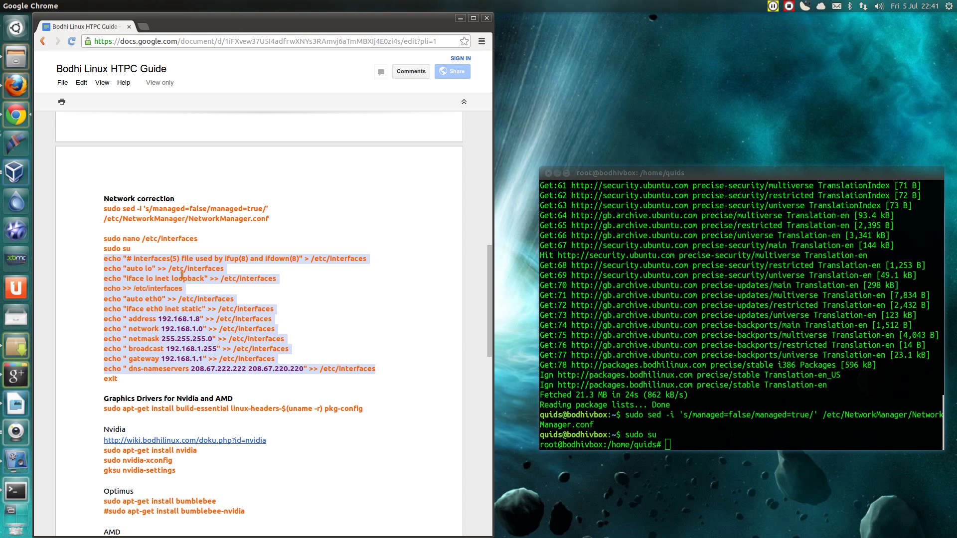
# Paste the echo lines and change address, network, broadcast and gateway to 192.168.62, address .141.
pyautogui.rightClick(180, 98)
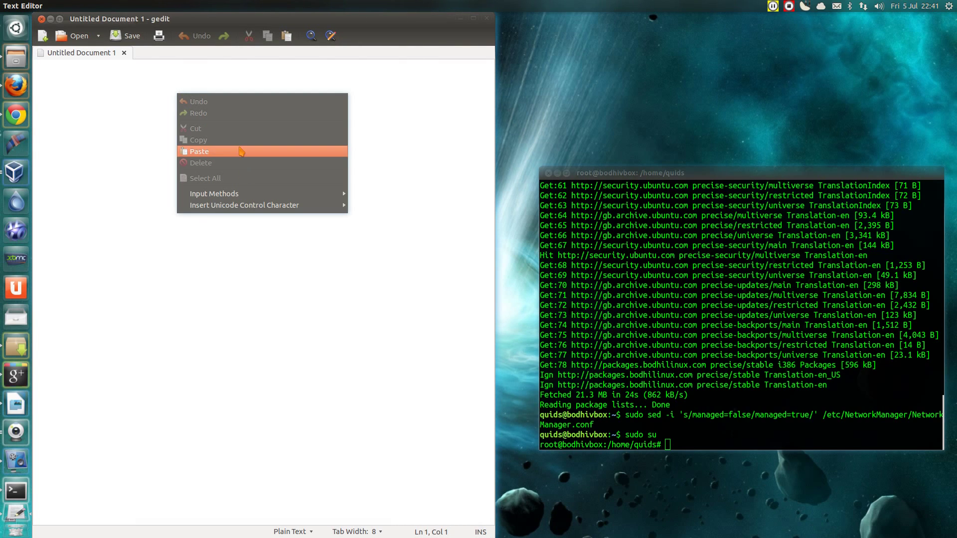
pyautogui.click(237, 150)
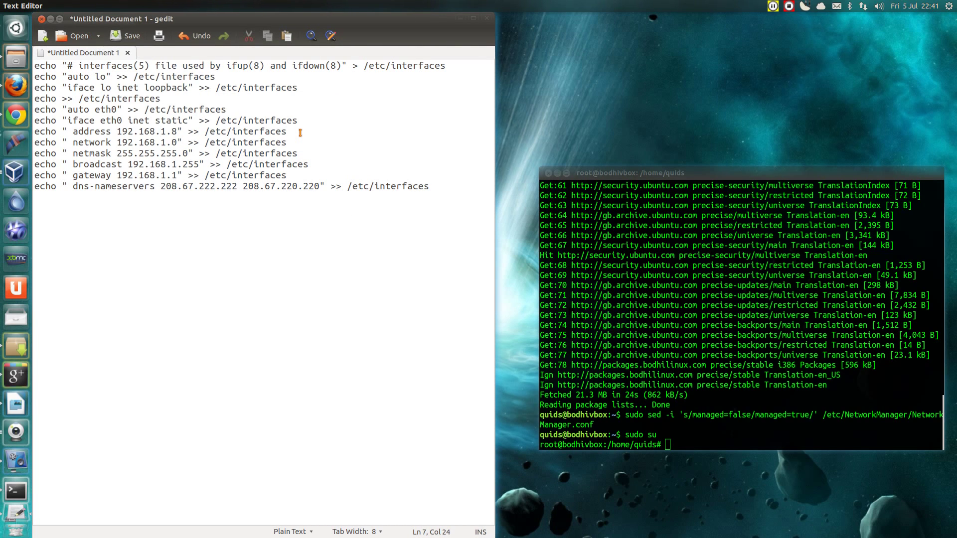
pyautogui.press('Delete')
pyautogui.write('62')
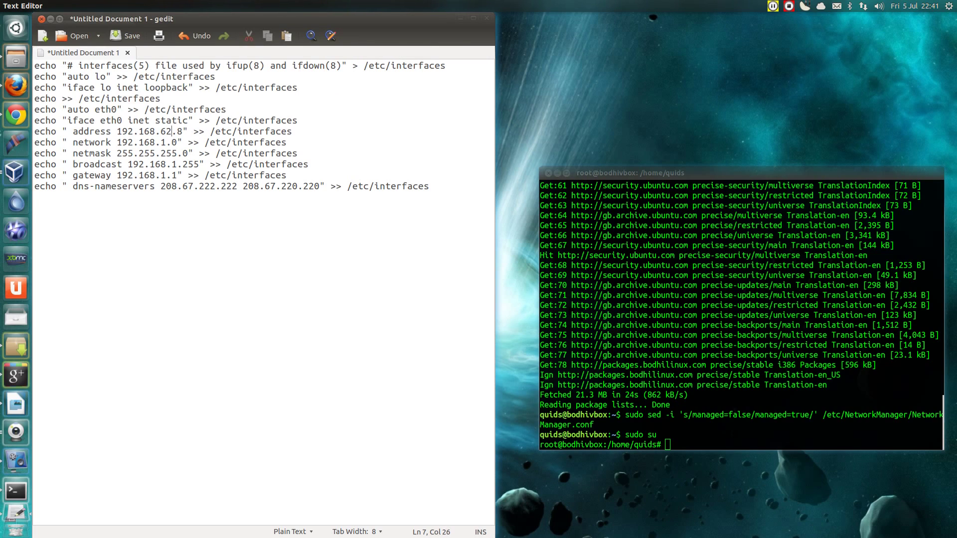
pyautogui.press('Delete')
pyautogui.write('141')
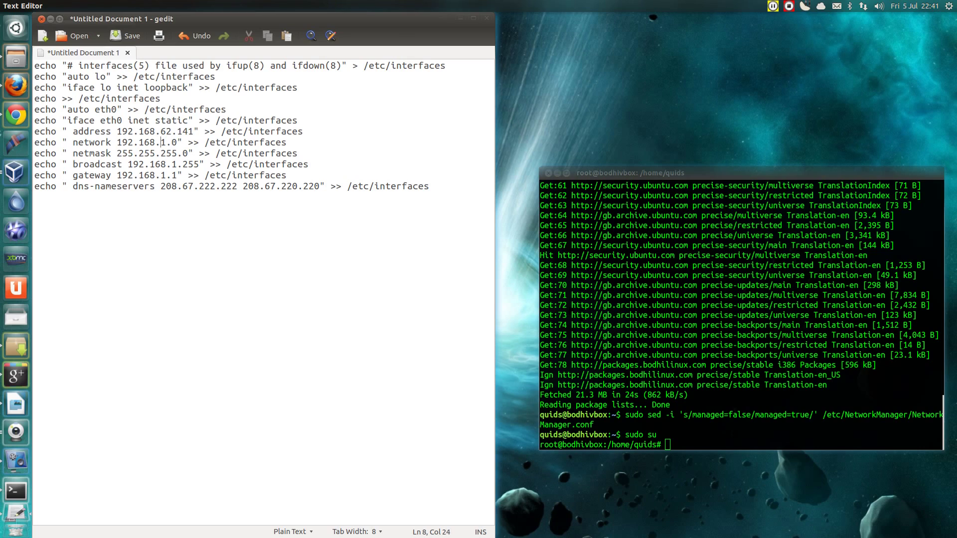
pyautogui.press('Delete')
pyautogui.write('62')
pyautogui.press('Down')
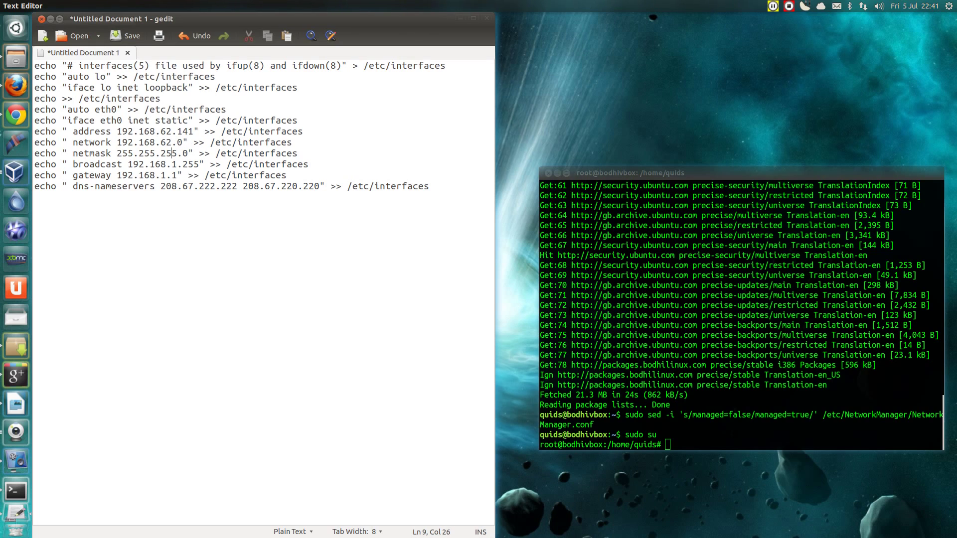
pyautogui.press('Down')
pyautogui.press('Delete')
pyautogui.write('62')
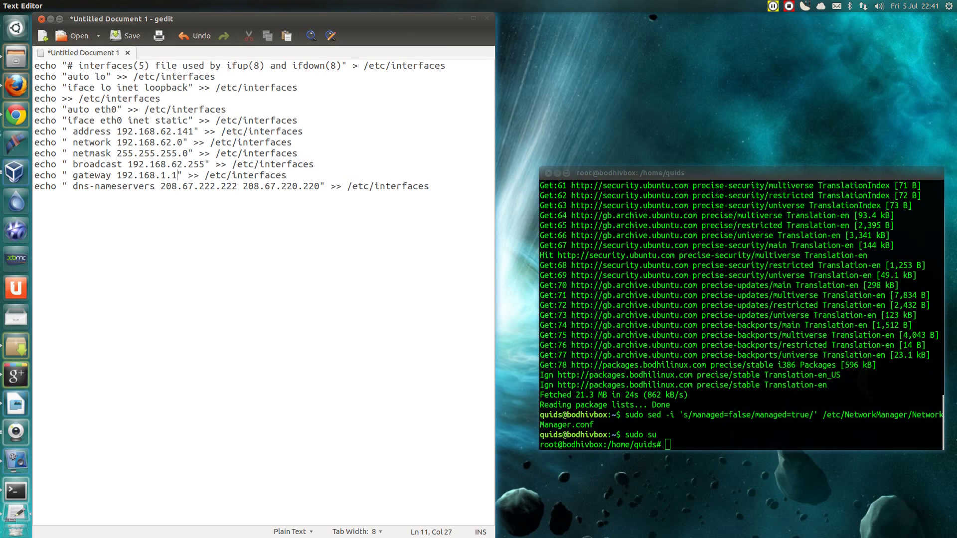
pyautogui.press('Delete')
pyautogui.write('62')
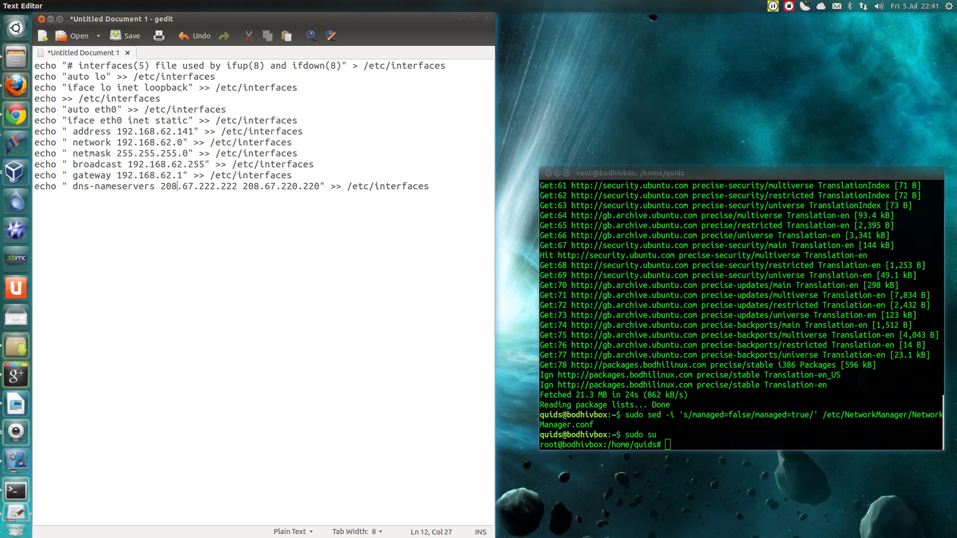
# Try other nameservers, then restore OpenDNS 208.67.222.222 208.67.220.220 and select all the text.
pyautogui.moveTo(160, 186); pyautogui.dragTo(319, 185)
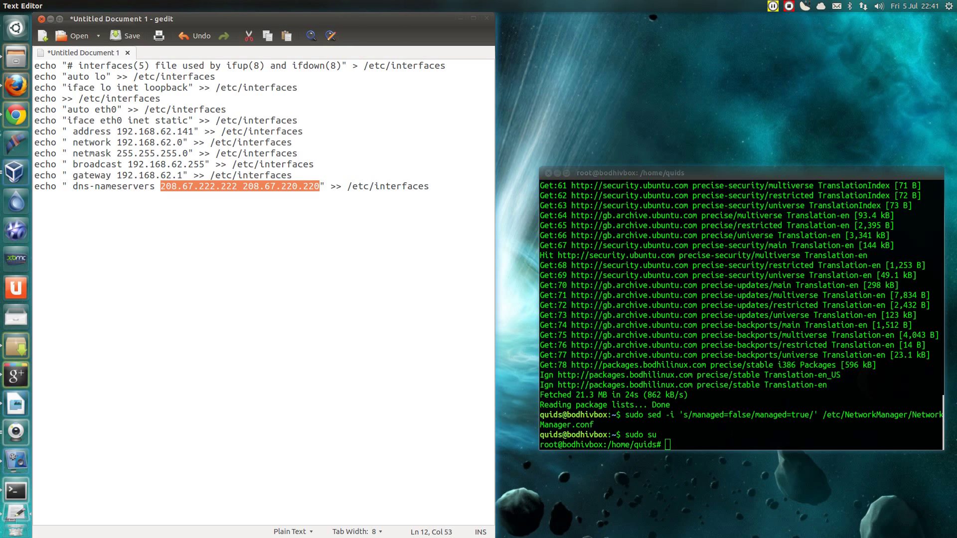
pyautogui.write('8.8.8.8')
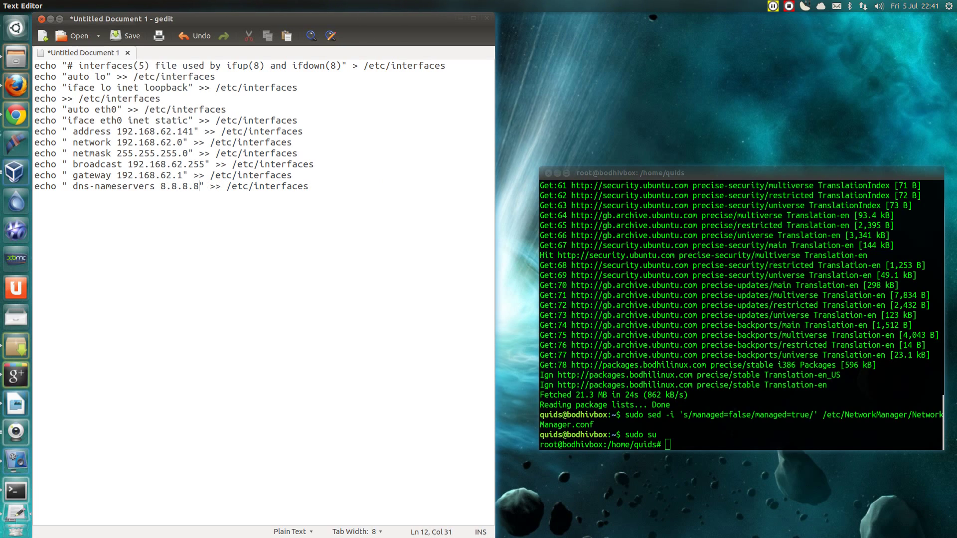
pyautogui.write(' 8.8.8')
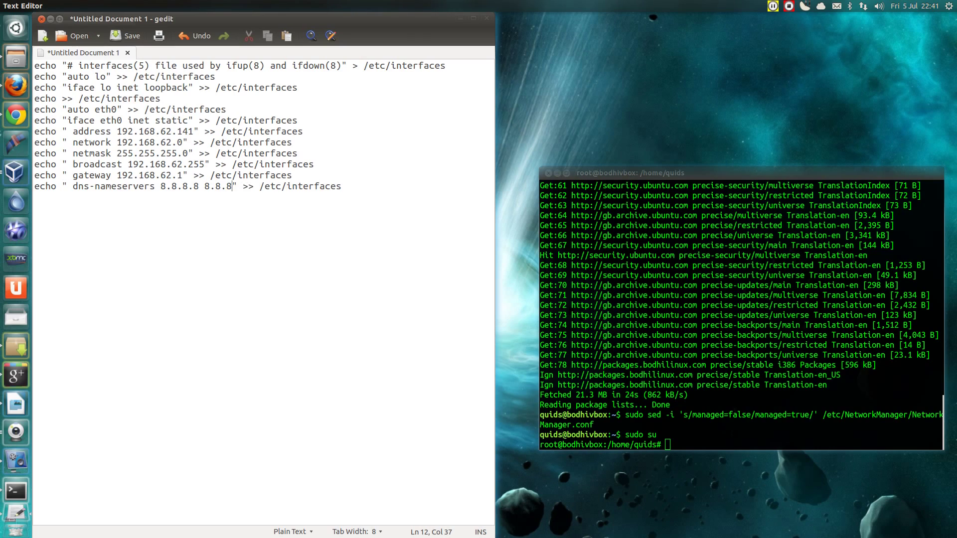
pyautogui.press('BackSpace')
pyautogui.write('4.4')
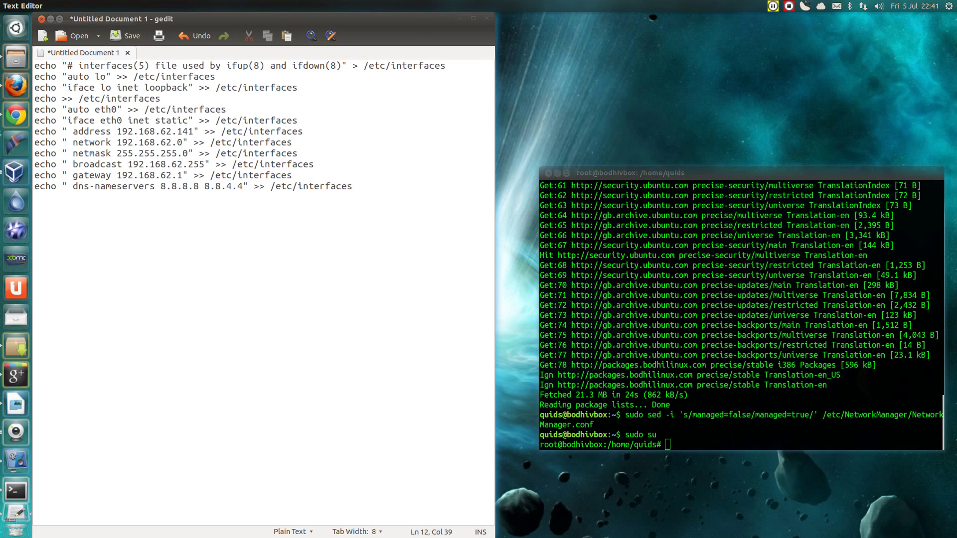
pyautogui.press('BackSpace')
pyautogui.press('BackSpace')
pyautogui.press('BackSpace')
pyautogui.hotkey('shift', 'Left')
pyautogui.hotkey('shift', 'Left')
pyautogui.hotkey('shift', 'Left')
pyautogui.hotkey('shift', 'Left')
pyautogui.hotkey('shift', 'Left')
pyautogui.hotkey('shift', 'Left')
pyautogui.hotkey('shift', 'Left')
pyautogui.hotkey('shift', 'Left')
pyautogui.hotkey('shift', 'Left')
pyautogui.hotkey('shift', 'Left')
pyautogui.hotkey('shift', 'Left')
pyautogui.hotkey('shift', 'Left')
pyautogui.press('BackSpace')
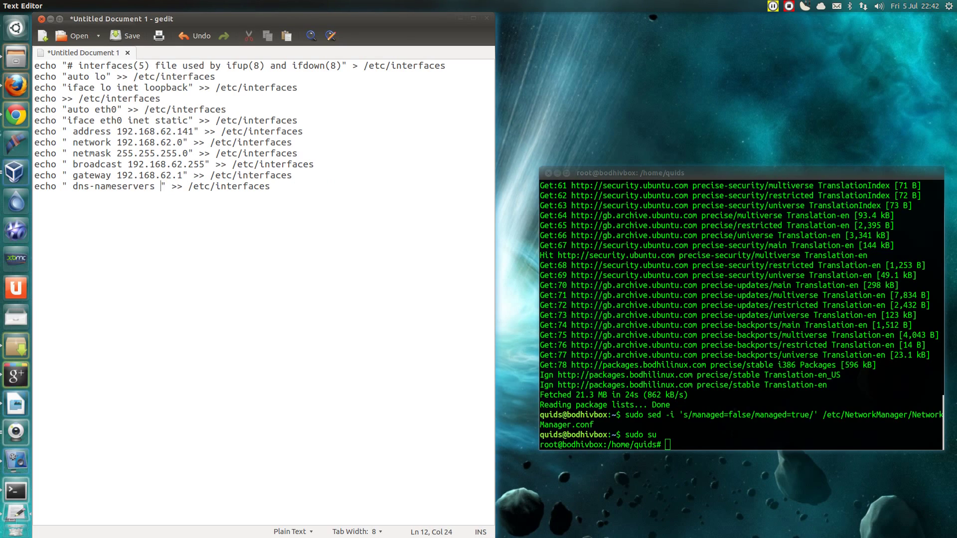
pyautogui.write('192.168')
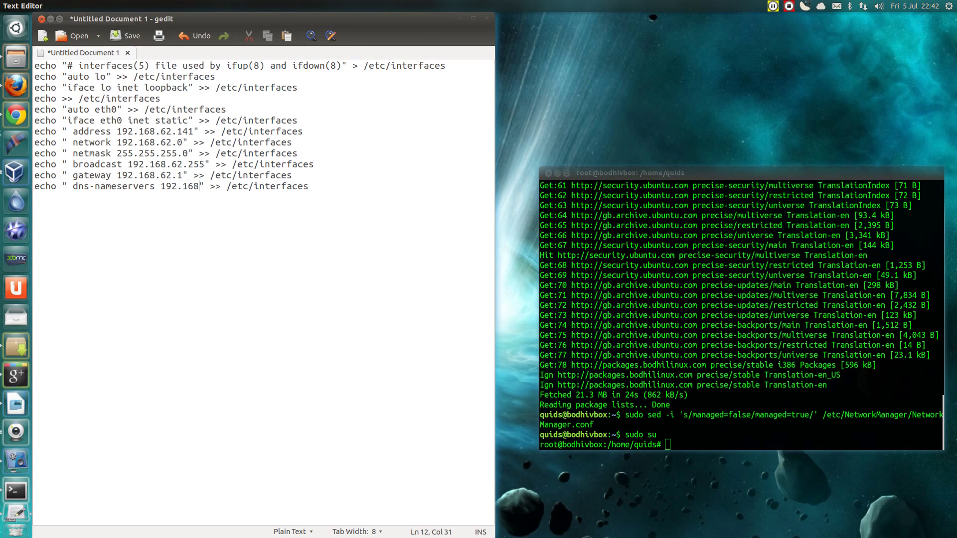
pyautogui.write('6')
pyautogui.press('BackSpace')
pyautogui.write('.1.1')
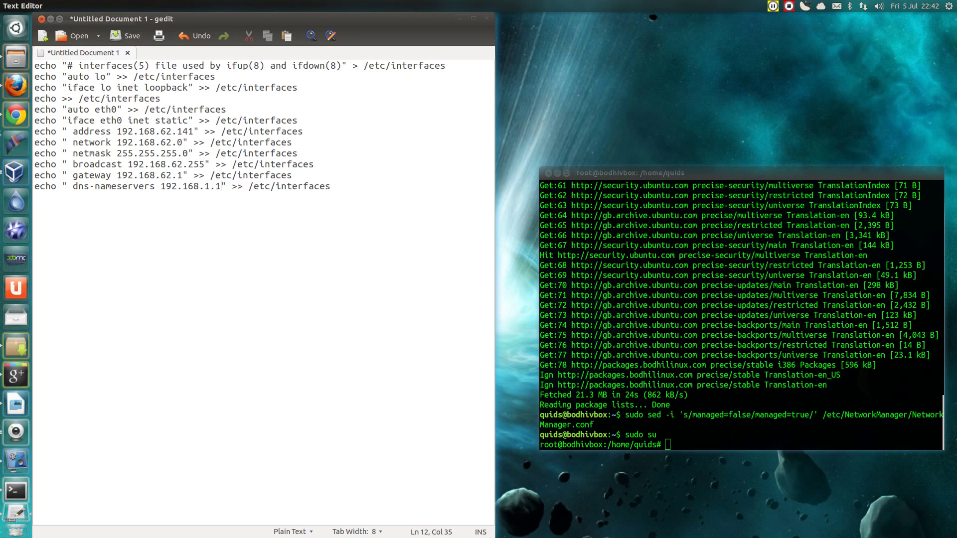
pyautogui.hotkey('ctrl', 'a')
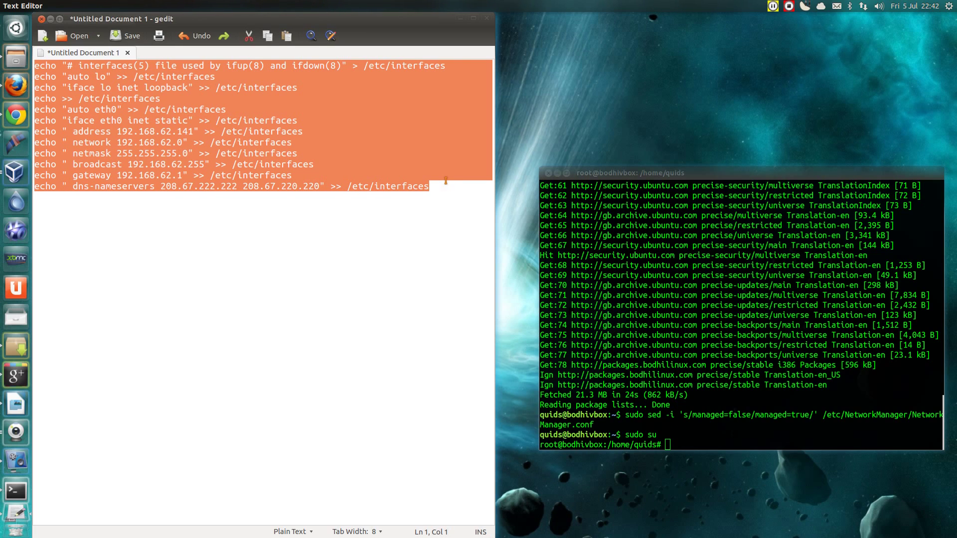
# Write the static eth0 lines for 192.168.62.141 into /etc/interfaces, then cat the file to confirm.
pyautogui.middleClick(692, 431)
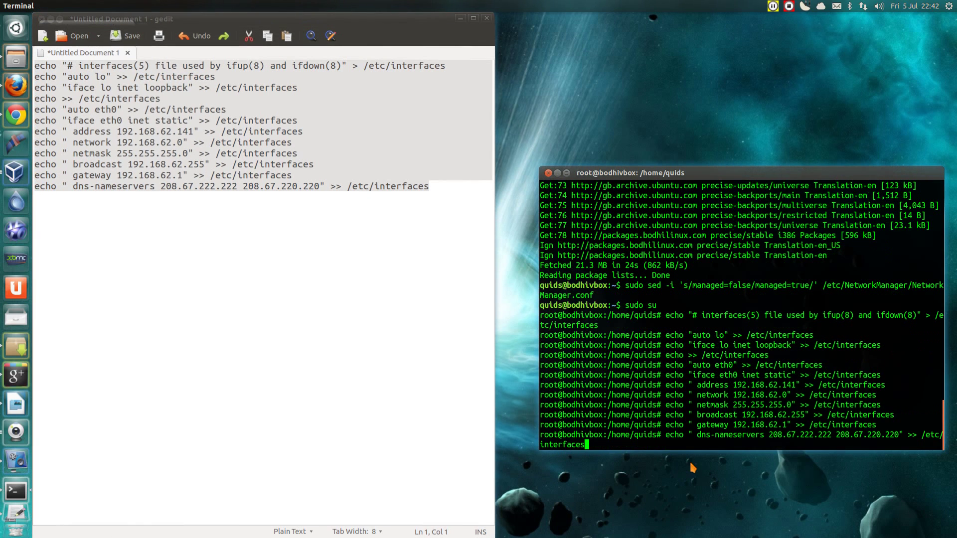
pyautogui.press('Return')
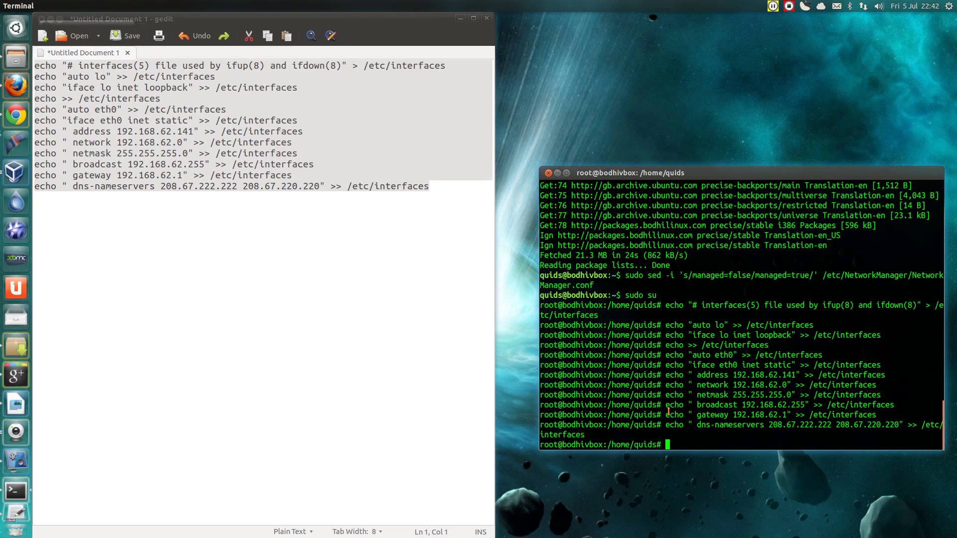
pyautogui.write('cat /etc/interfaces')
pyautogui.press('Return')
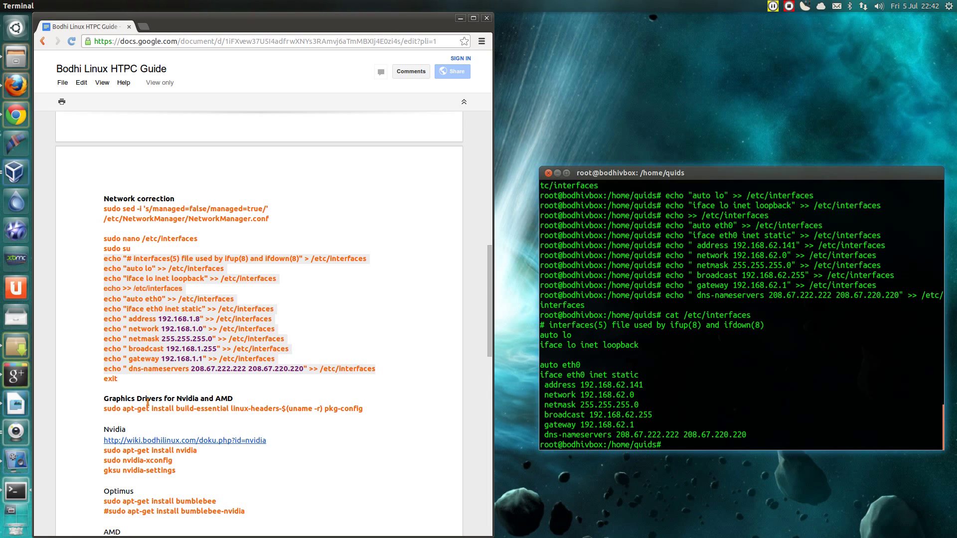
pyautogui.scroll(-3, 148, 402)
pyautogui.click(110, 246)
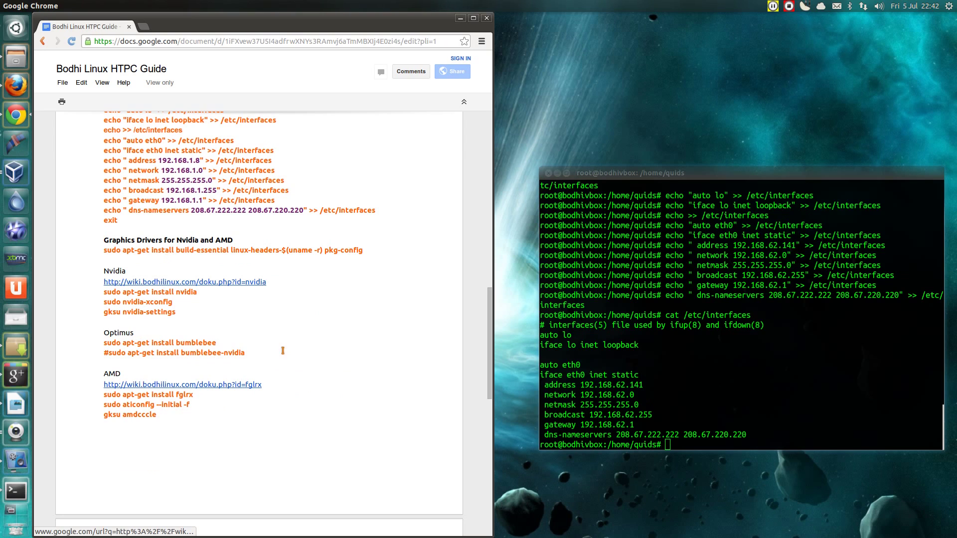
# Run the eight mkdir commands for Documents, Downloads, Pictures, Music, Videos, ROMS, Artwork, Thumbnails.
pyautogui.scroll(-2, 252, 331)
pyautogui.scroll(-4, 246, 258)
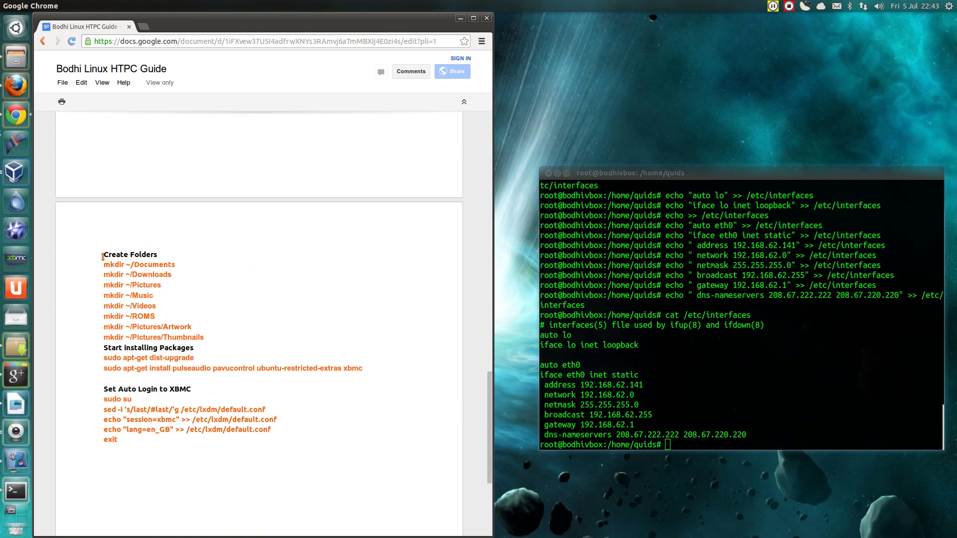
pyautogui.moveTo(100, 267); pyautogui.dragTo(207, 338)
pyautogui.click(185, 321)
pyautogui.moveTo(100, 262); pyautogui.dragTo(217, 335)
pyautogui.hotkey('ctrl', 'c')
pyautogui.click(699, 436)
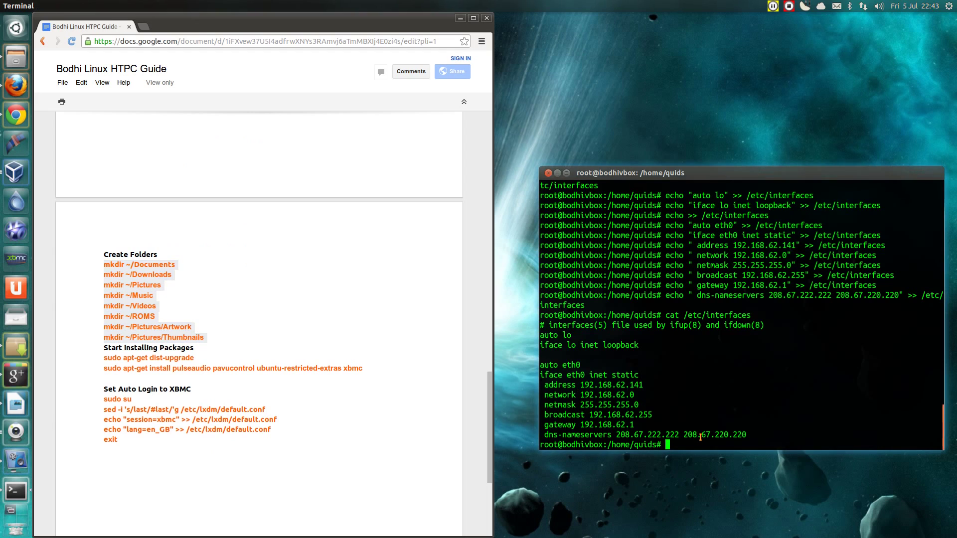
pyautogui.hotkey('ctrl', 'shift', 'v')
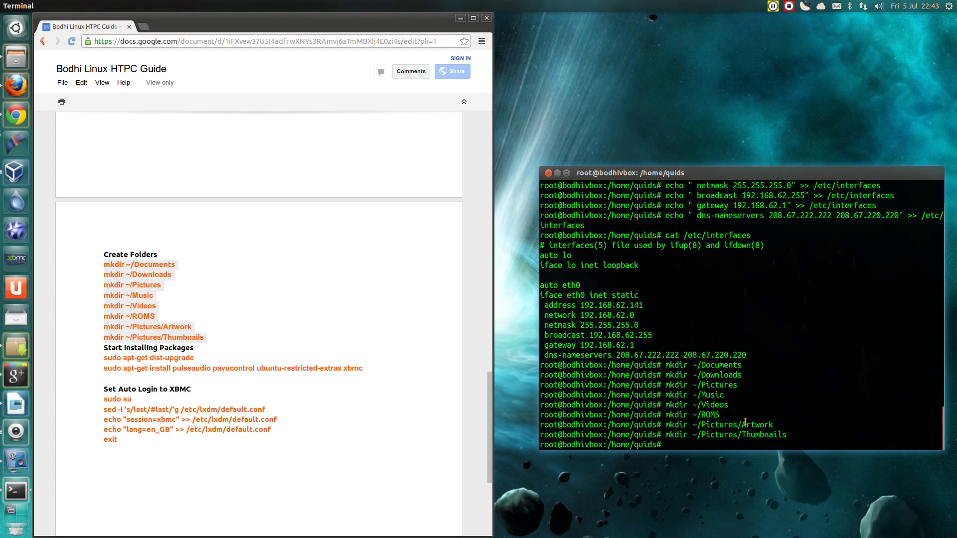
pyautogui.press('Return')
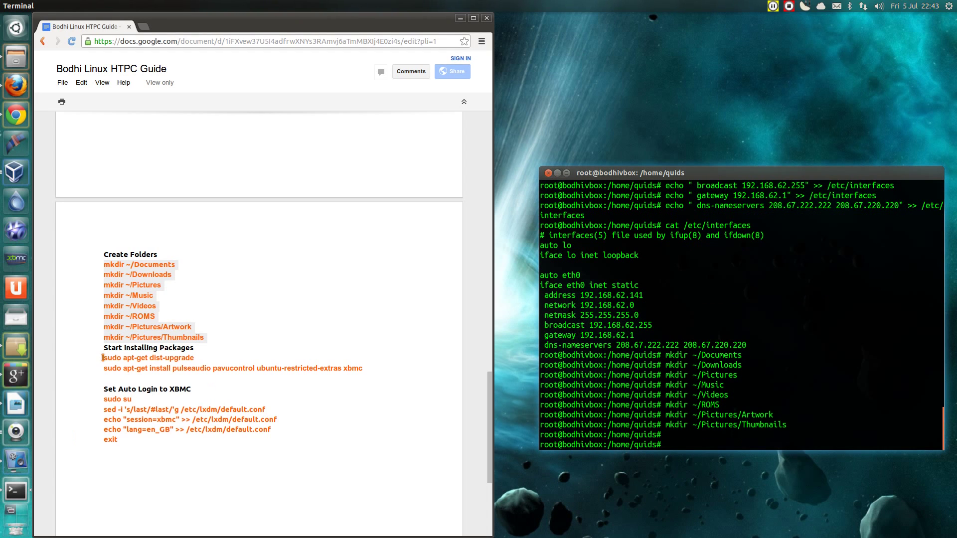
pyautogui.moveTo(103, 359); pyautogui.dragTo(192, 360)
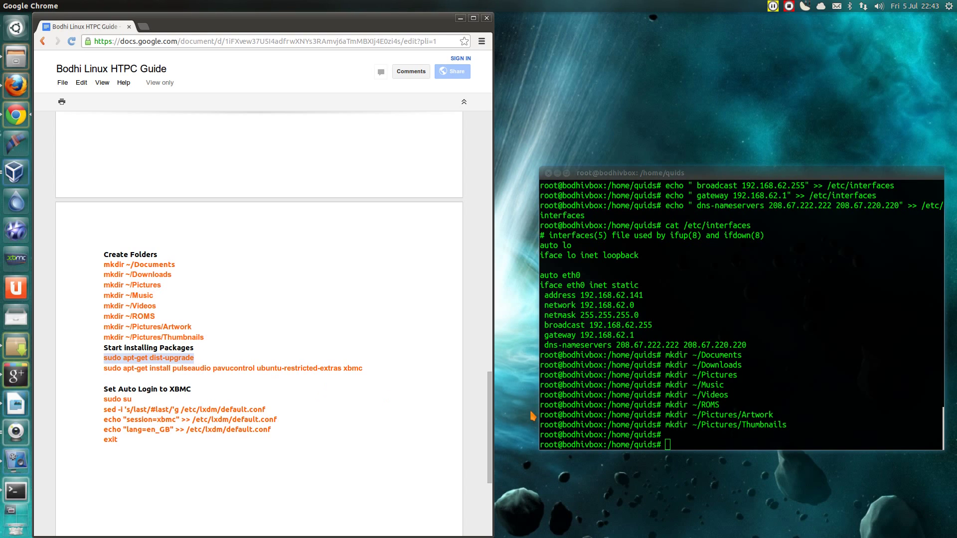
# Run the dist-upgrade, confirming with y, then exit the root shell.
pyautogui.middleClick(711, 439)
pyautogui.press('Return')
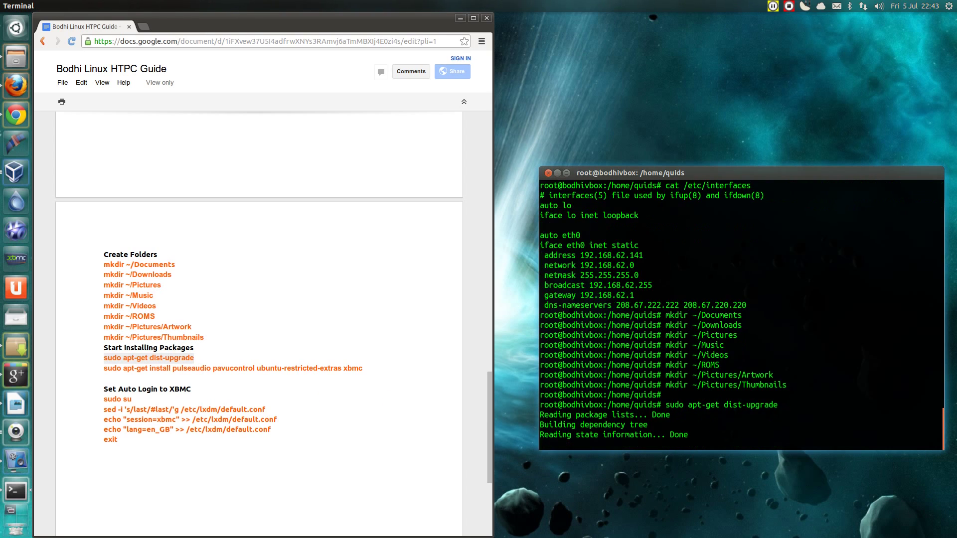
pyautogui.write('y')
pyautogui.press('Return')
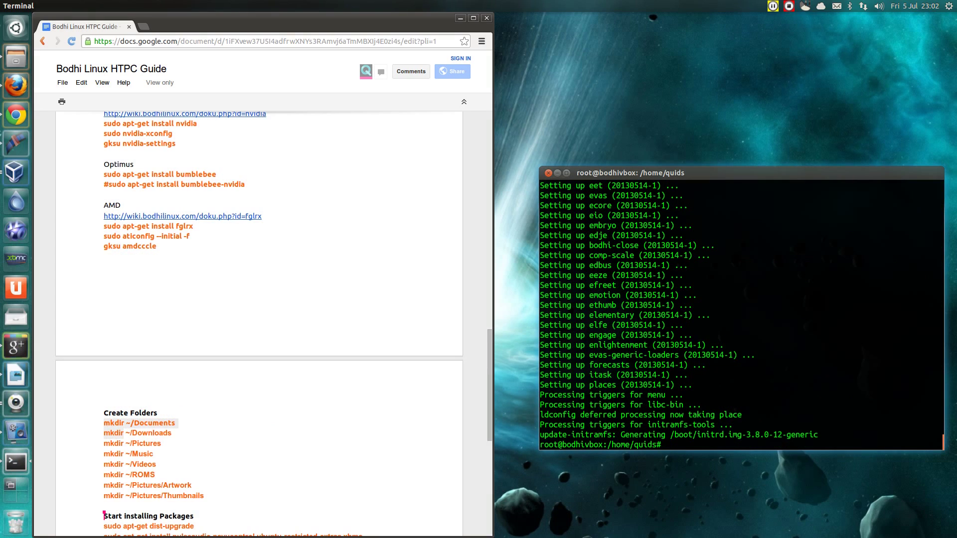
pyautogui.write('exit')
pyautogui.press('Return')
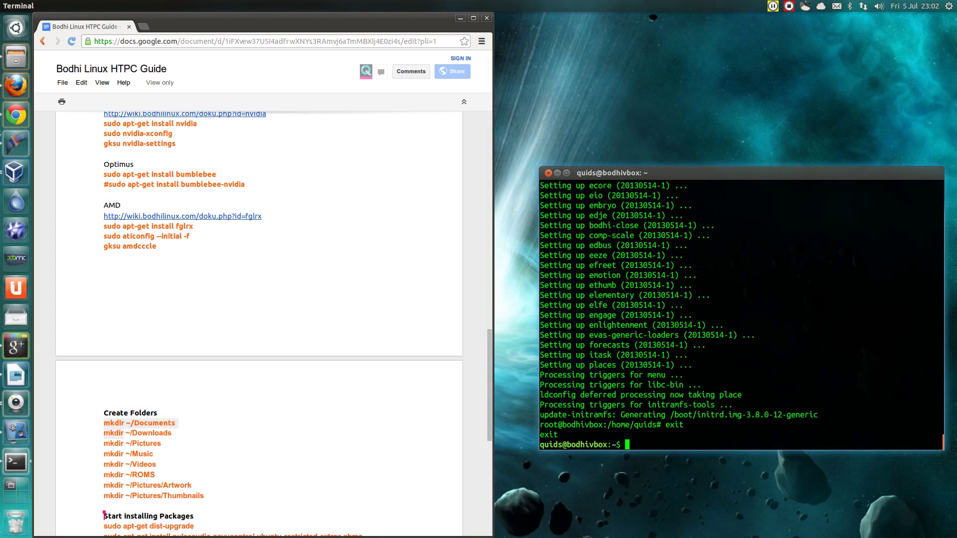
# Rerun the eight mkdir folder-creation commands as the regular user.
pyautogui.click(181, 474)
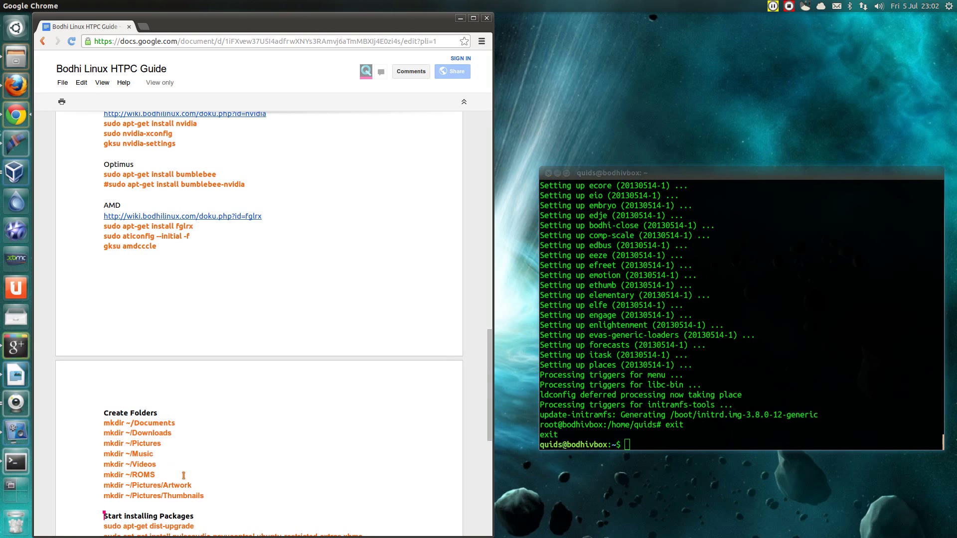
pyautogui.moveTo(204, 496); pyautogui.dragTo(98, 424)
pyautogui.middleClick(656, 440)
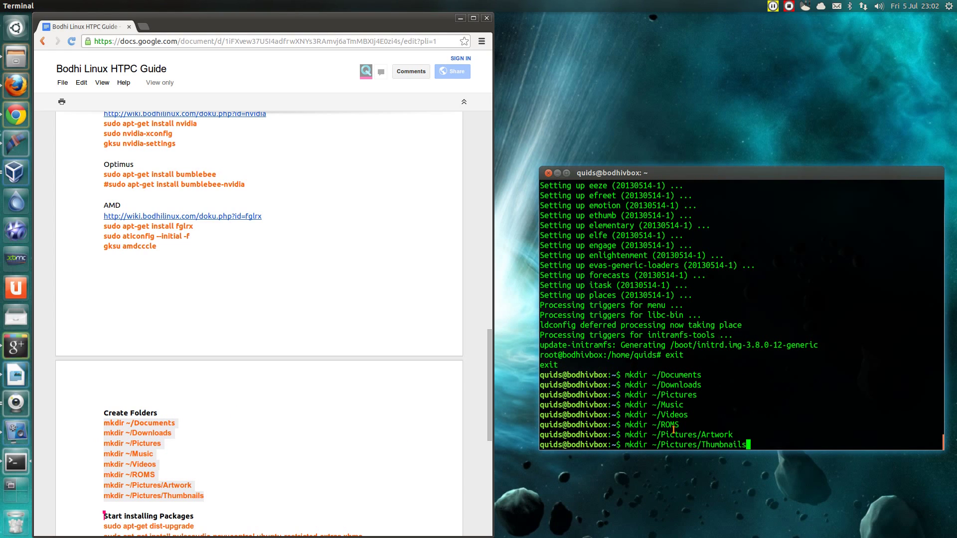
pyautogui.press('Return')
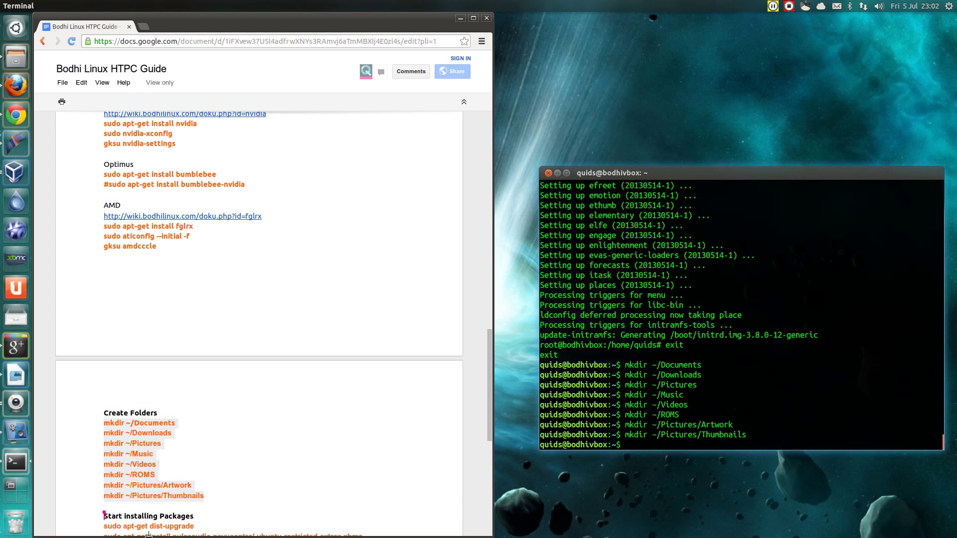
pyautogui.scroll(-4, 198, 449)
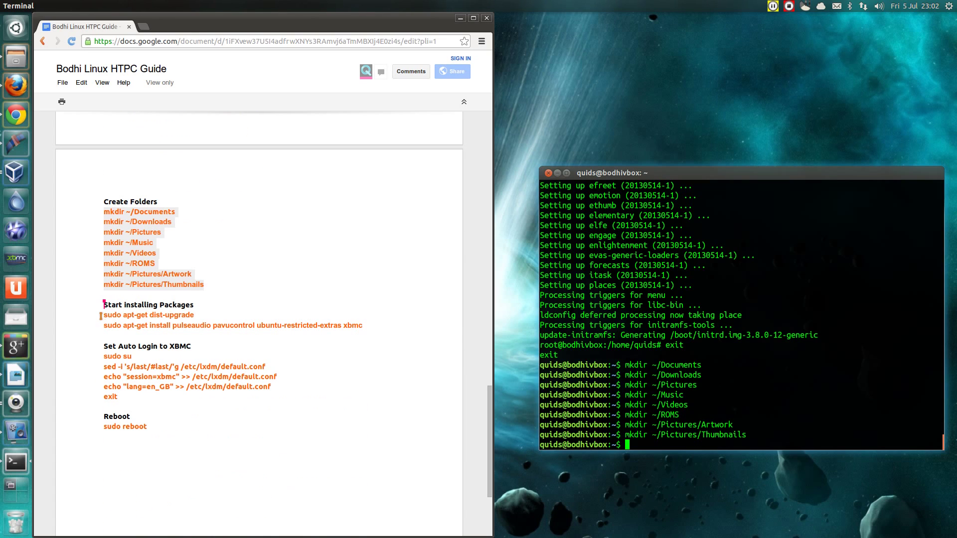
# Install pulseaudio, pavucontrol, ubuntu-restricted-extras and xbmc with apt-get, entering the sudo password.
pyautogui.moveTo(101, 316); pyautogui.dragTo(197, 317)
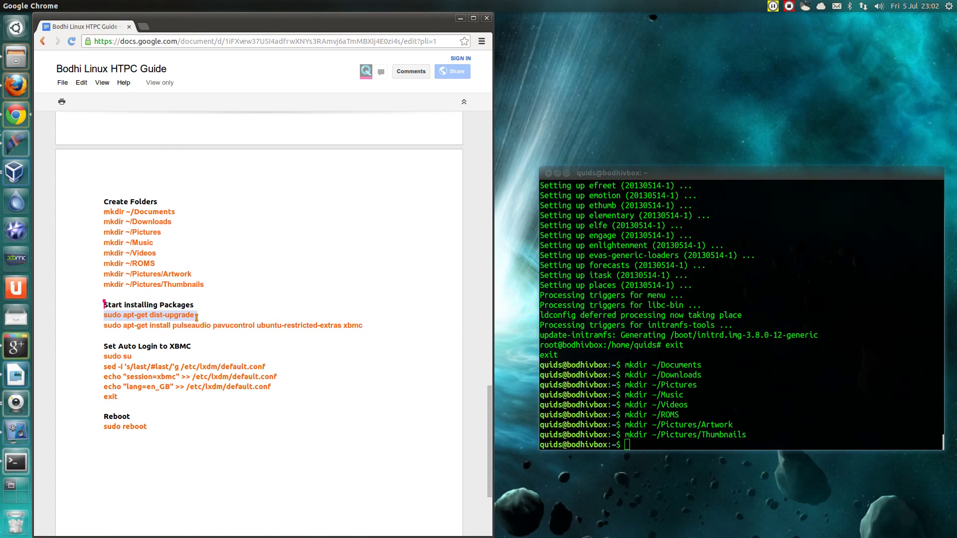
pyautogui.click(101, 327)
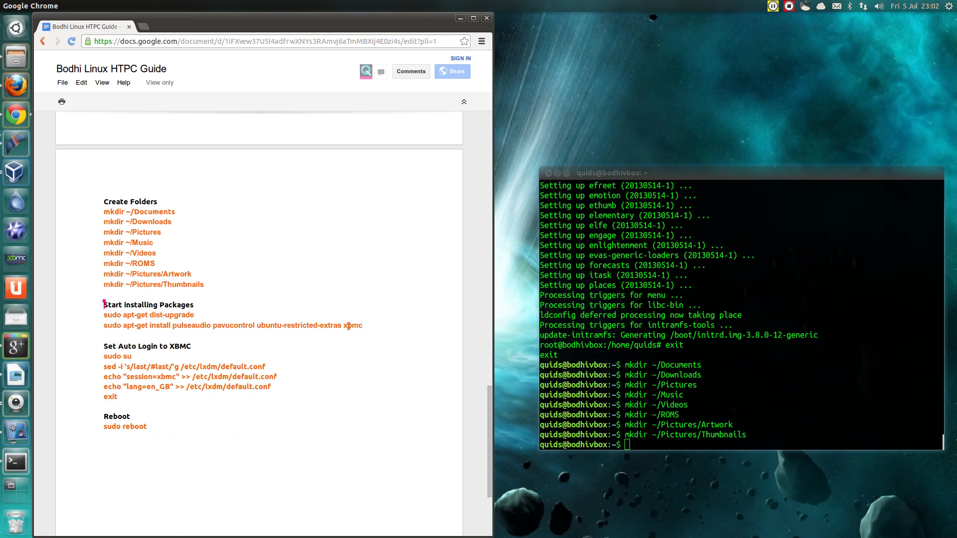
pyautogui.moveTo(363, 327); pyautogui.dragTo(81, 331)
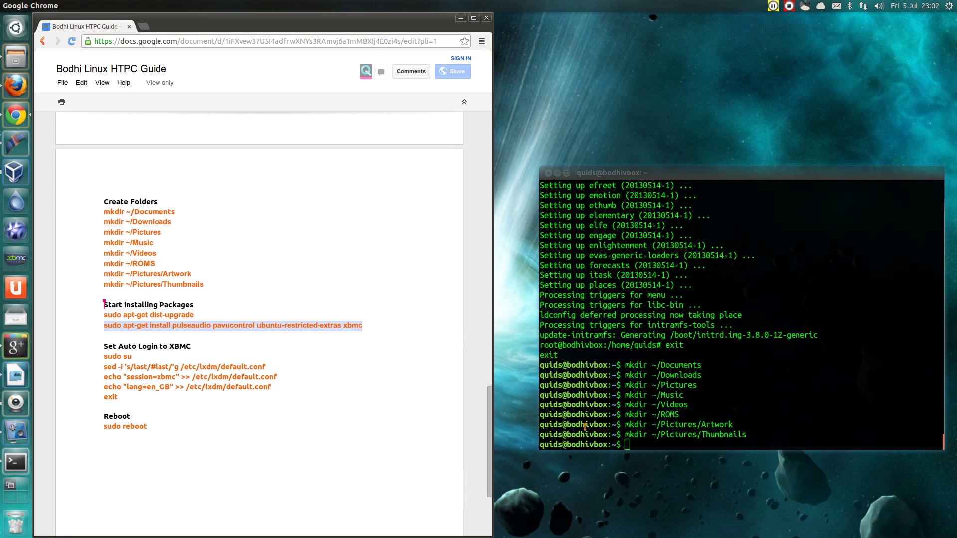
pyautogui.middleClick(656, 441)
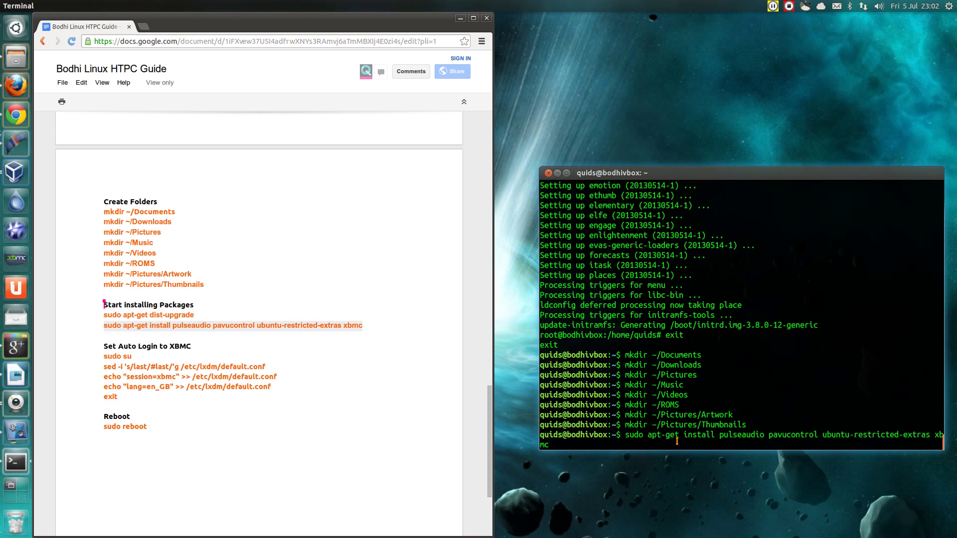
pyautogui.press('Return')
pyautogui.press('Return')
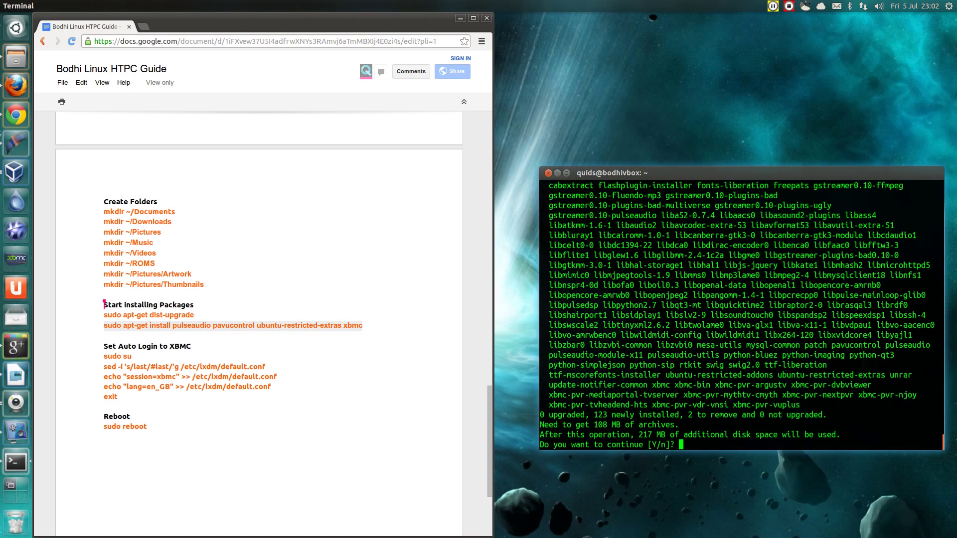
pyautogui.write('y')
pyautogui.press('Return')
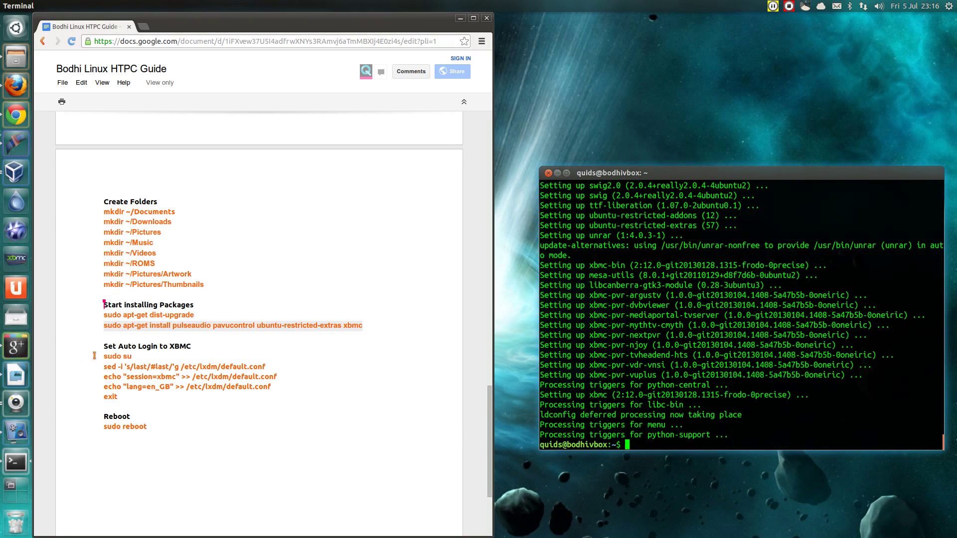
# Get a root shell with sudo su and run the sed command on the LXDM config.
pyautogui.click(102, 355)
pyautogui.moveTo(102, 358); pyautogui.dragTo(133, 357)
pyautogui.click(678, 435)
pyautogui.middleClick(678, 433)
pyautogui.press('Return')
pyautogui.moveTo(104, 367); pyautogui.dragTo(271, 369)
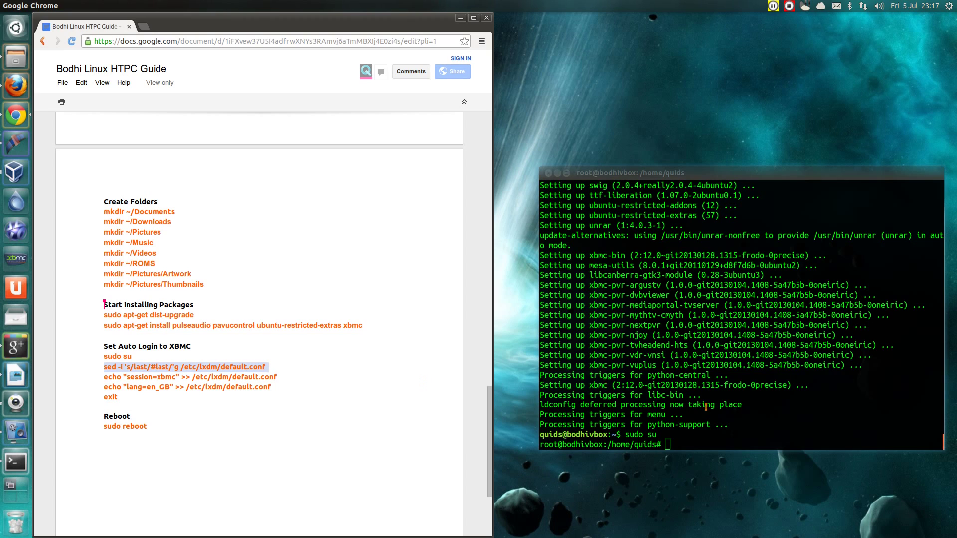
pyautogui.click(704, 428)
pyautogui.middleClick(703, 429)
pyautogui.press('Return')
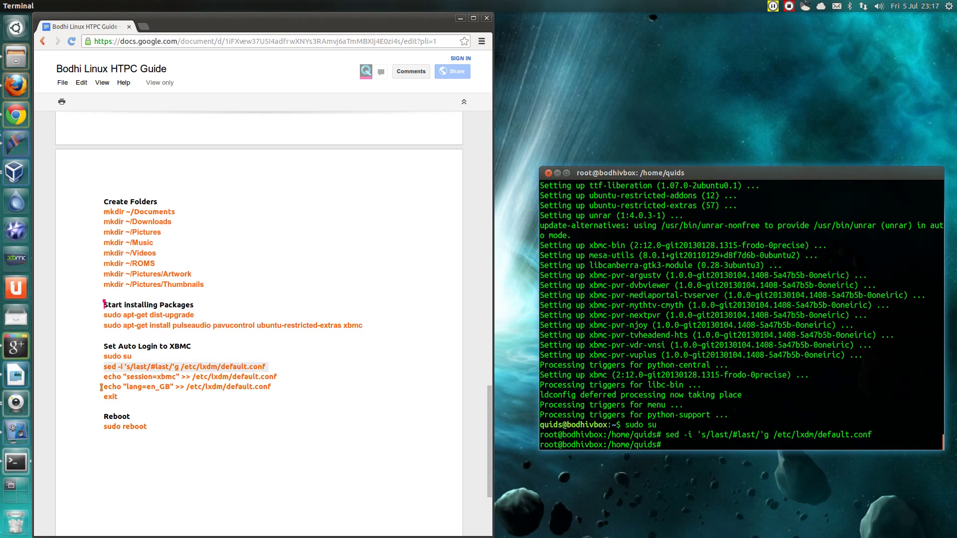
# Append session=xbmc and lang=en_GB to /etc/lxdm/default.conf.
pyautogui.click(100, 379)
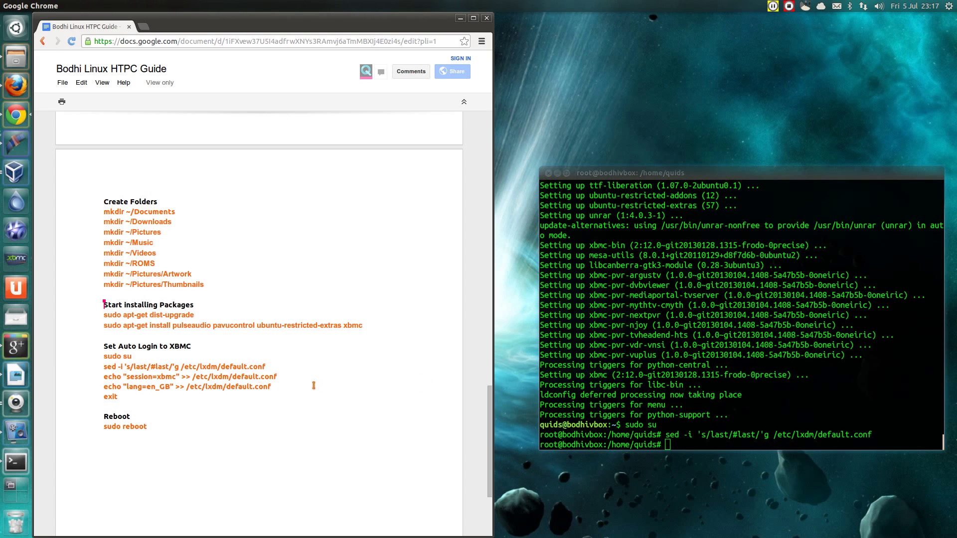
pyautogui.moveTo(272, 386); pyautogui.dragTo(100, 374)
pyautogui.click(694, 445)
pyautogui.middleClick(694, 445)
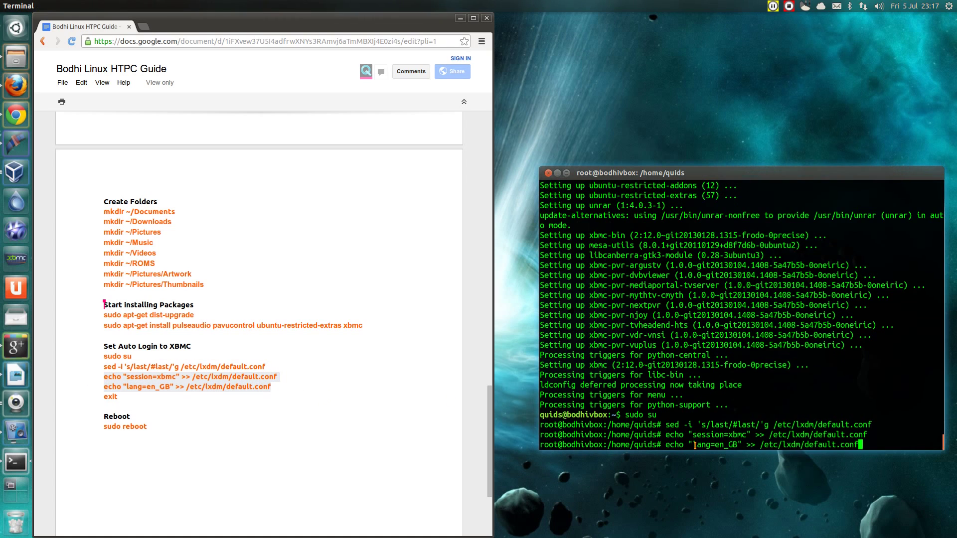
pyautogui.press('Return')
# Exit the root shell and reboot the guest with sudo reboot.
pyautogui.doubleClick(106, 397)
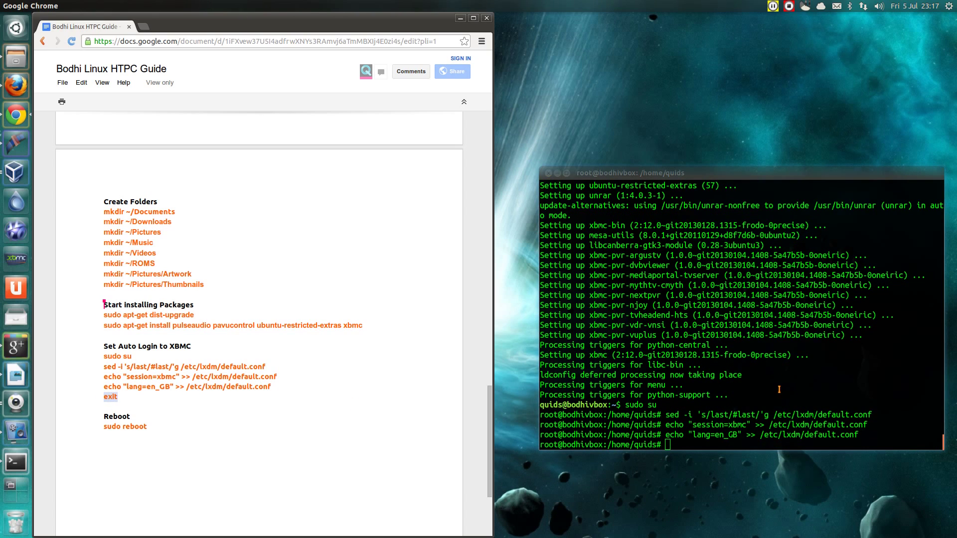
pyautogui.click(713, 437)
pyautogui.middleClick(714, 437)
pyautogui.press('Return')
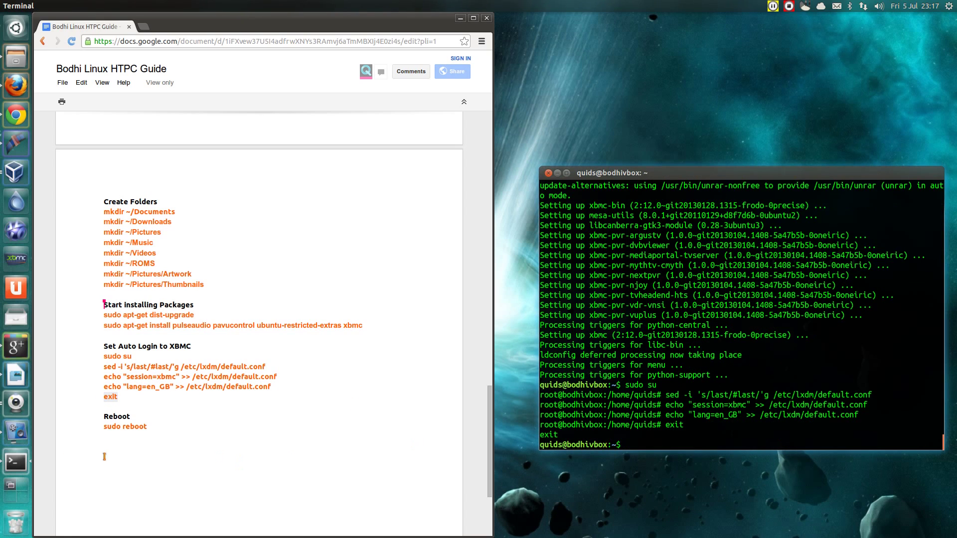
pyautogui.moveTo(96, 427); pyautogui.dragTo(154, 430)
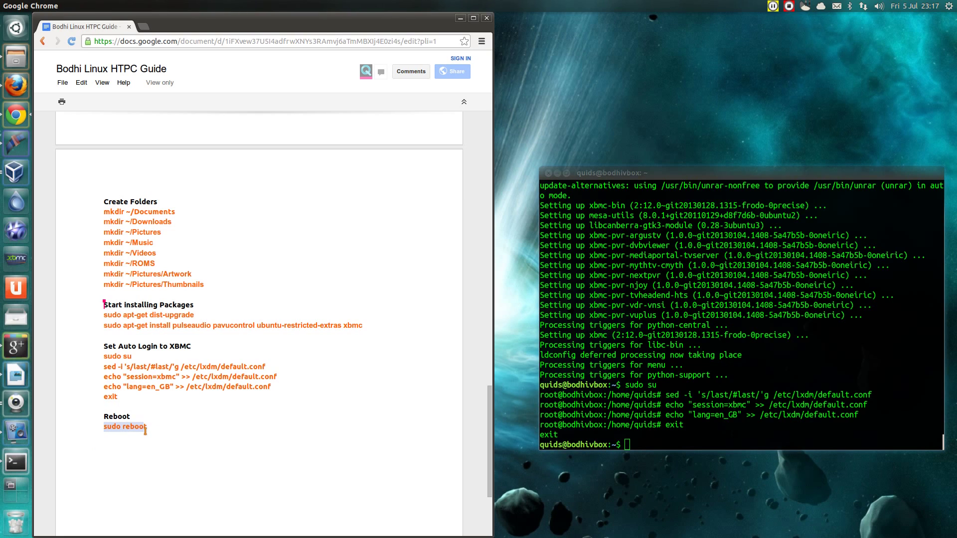
pyautogui.click(711, 435)
pyautogui.middleClick(710, 435)
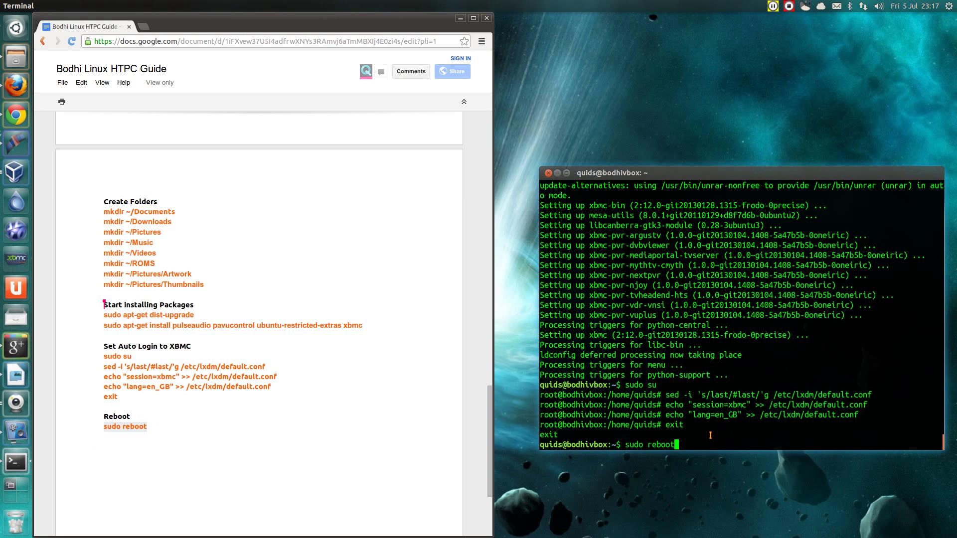
pyautogui.press('Return')
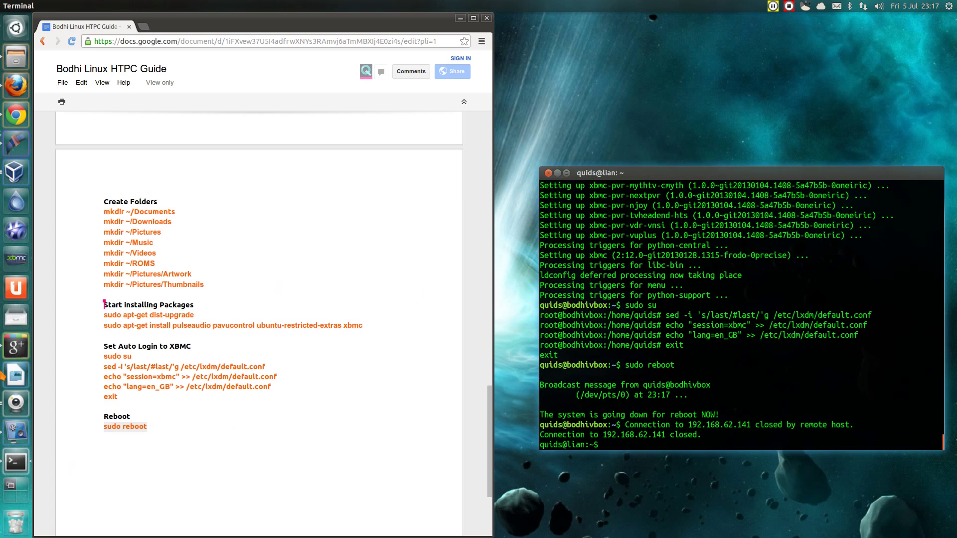
# Browse the XBMC home menu (Movies, Music, TV Shows) in the VM and open the shutdown options.
pyautogui.click(22, 174)
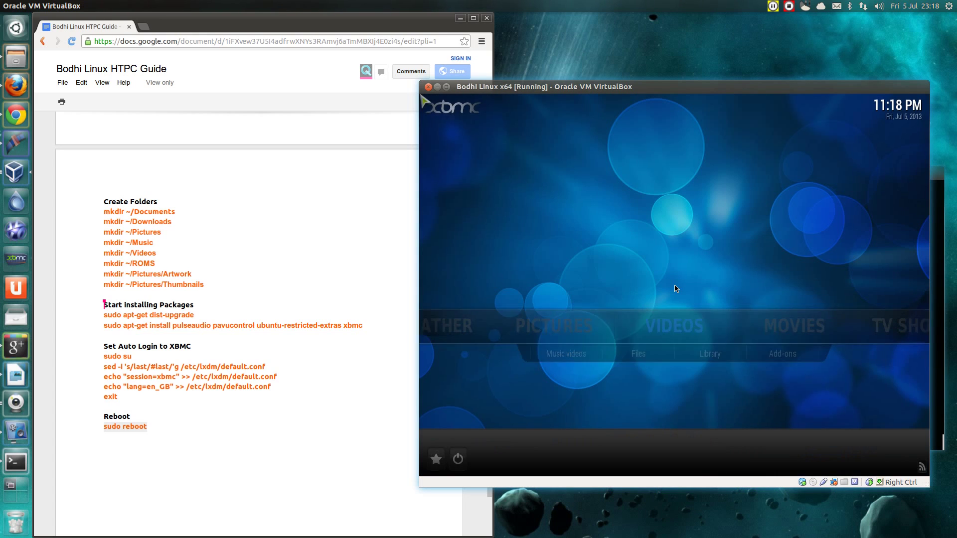
pyautogui.press('Right')
pyautogui.press('Right')
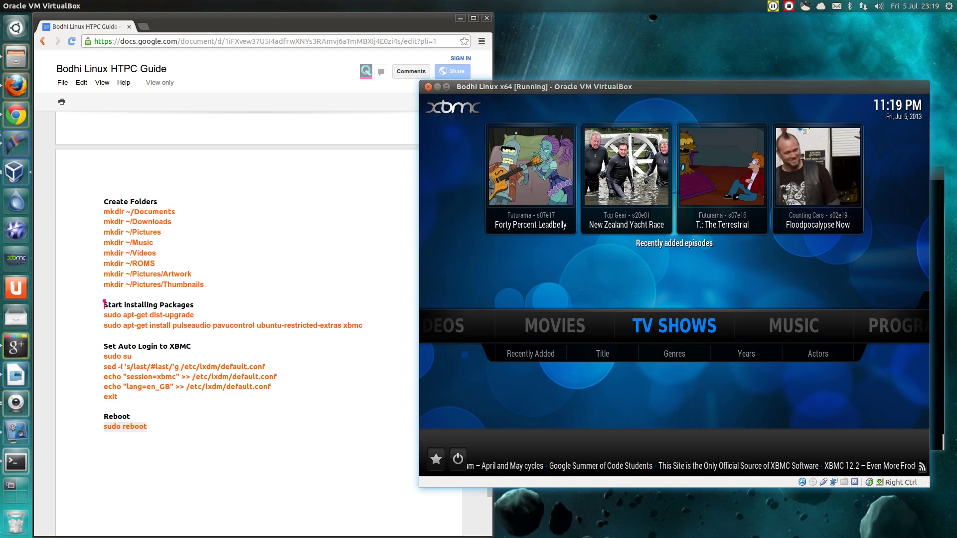
pyautogui.press('Right')
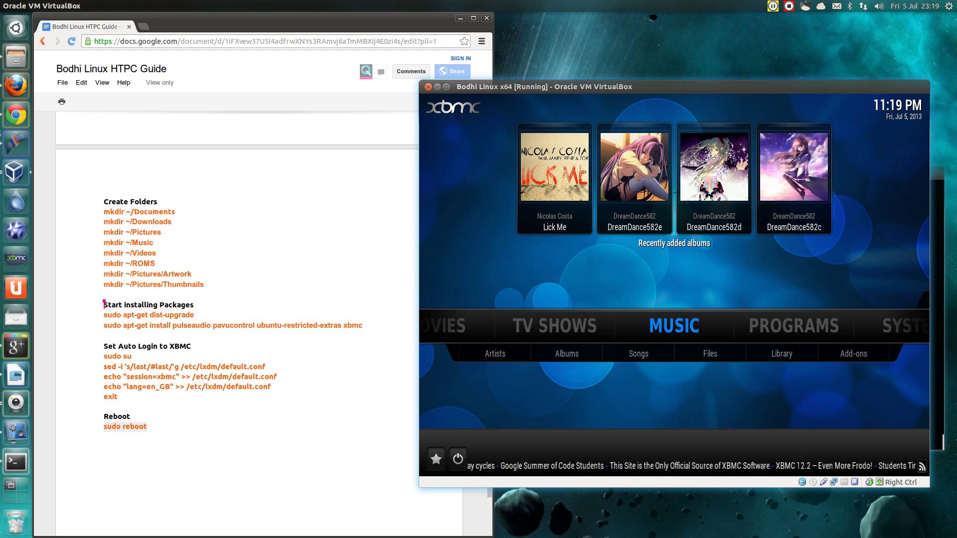
pyautogui.press('Left')
pyautogui.press('Left')
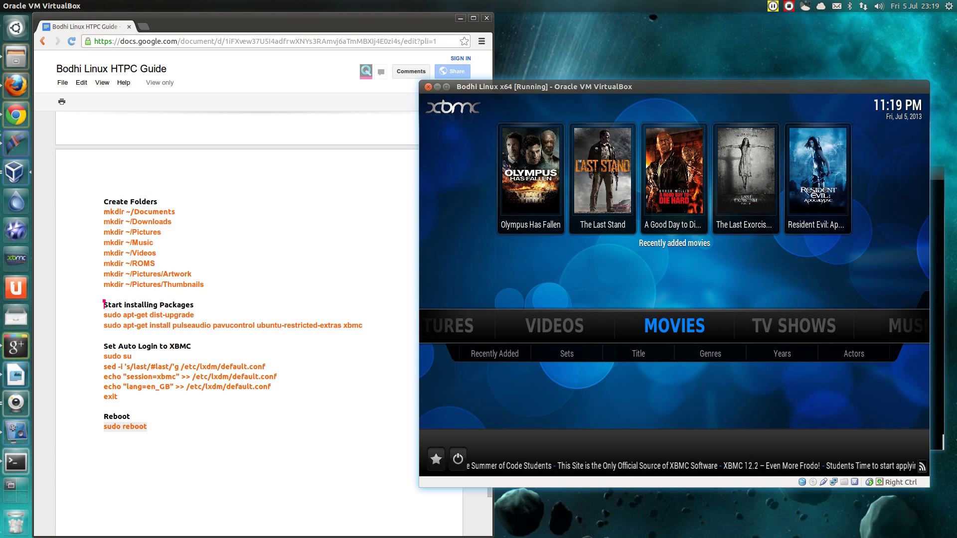
pyautogui.press('Right')
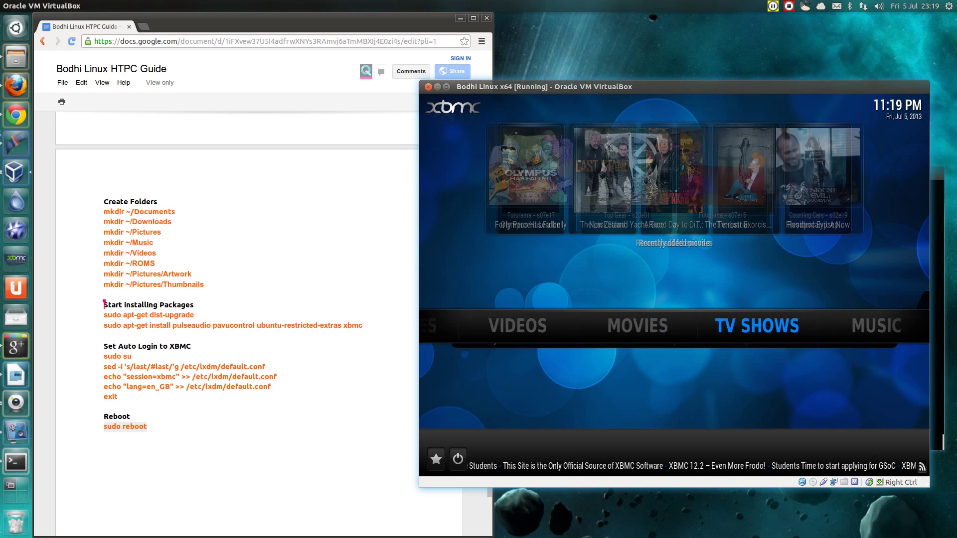
pyautogui.press('Left')
pyautogui.press('Left')
pyautogui.press('Left')
pyautogui.press('Left')
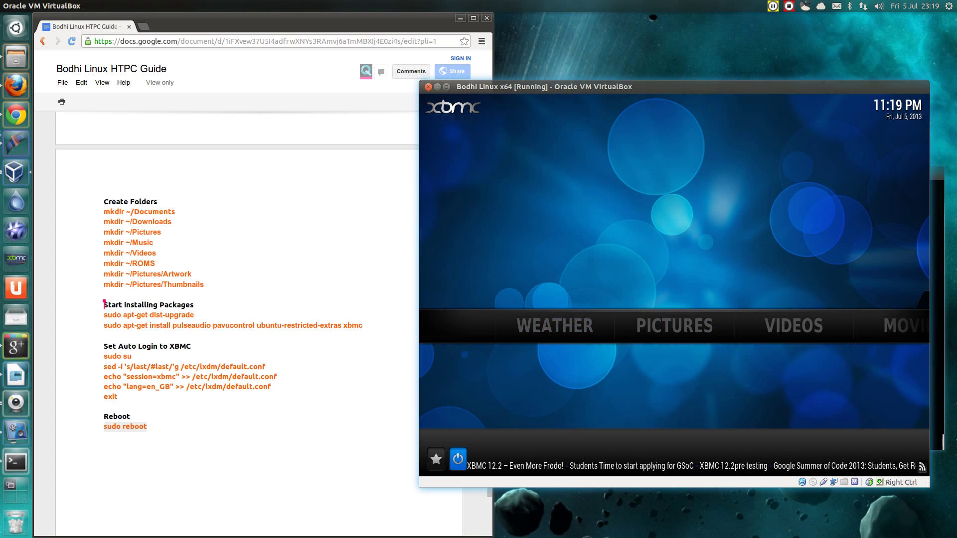
pyautogui.press('Down')
pyautogui.press('Right')
pyautogui.press('Return')
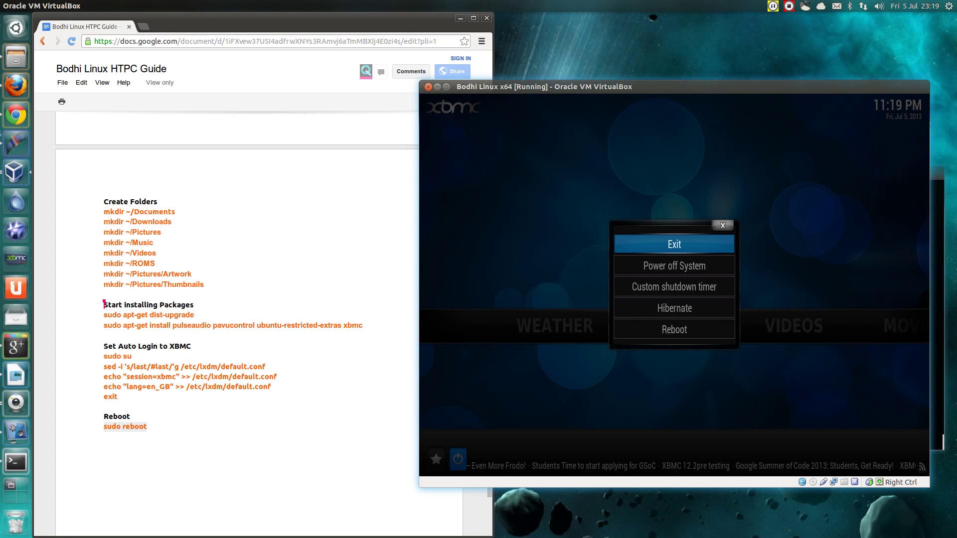
# Exit XBMC, choose the Enlightenment session at login, and log in with the user's password.
pyautogui.press('Return')
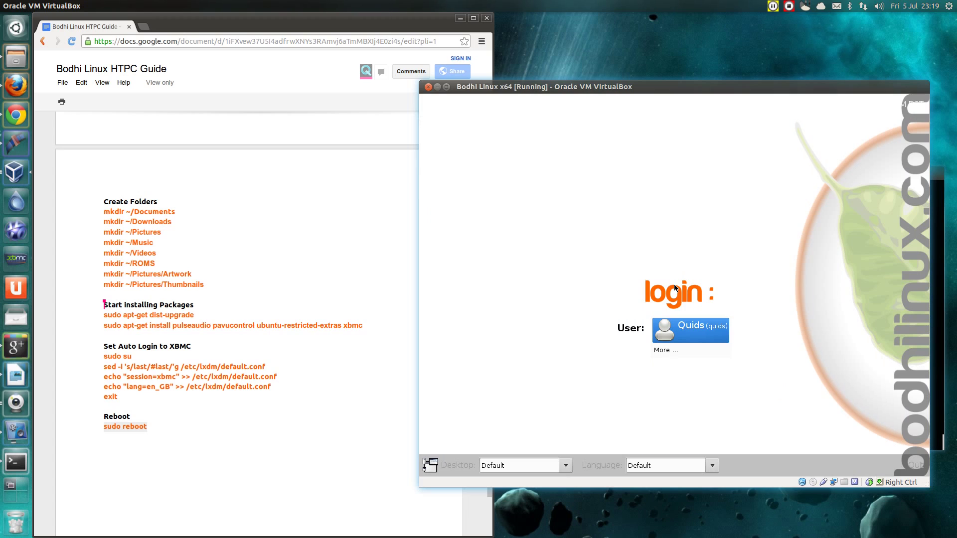
pyautogui.click(566, 471)
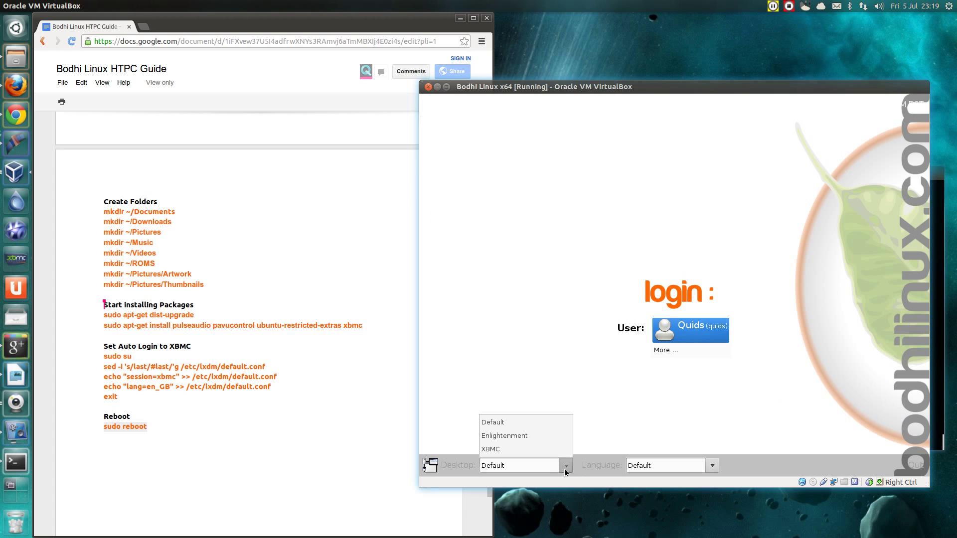
pyautogui.click(543, 437)
pyautogui.click(671, 337)
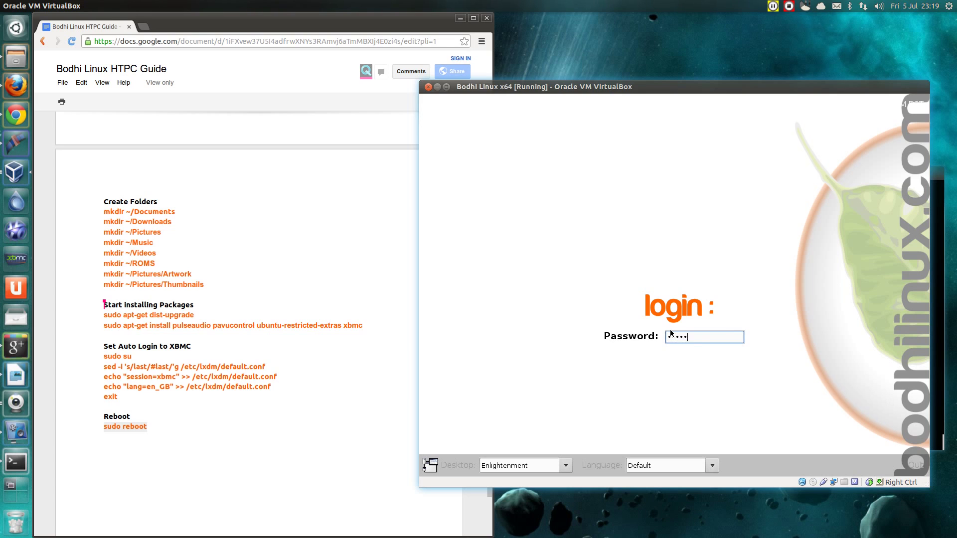
pyautogui.press('Return')
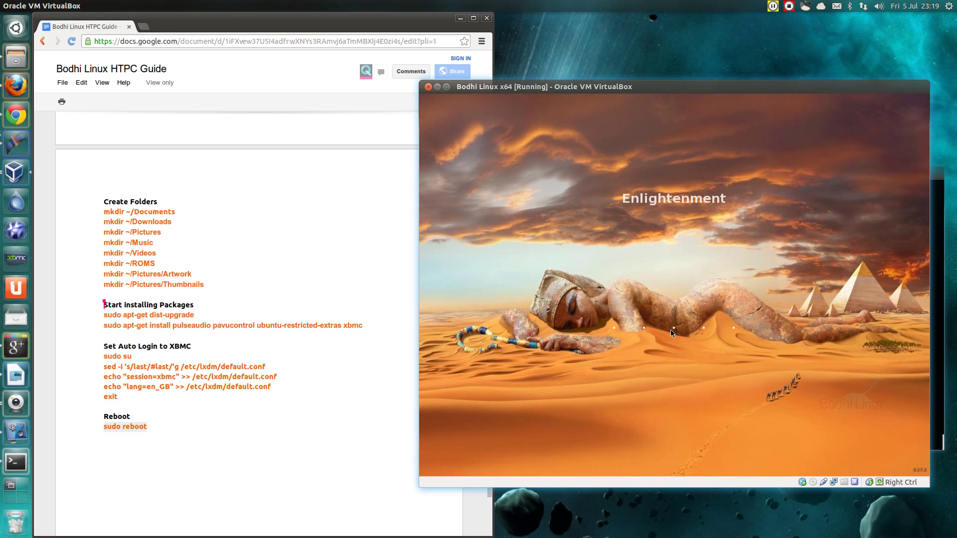